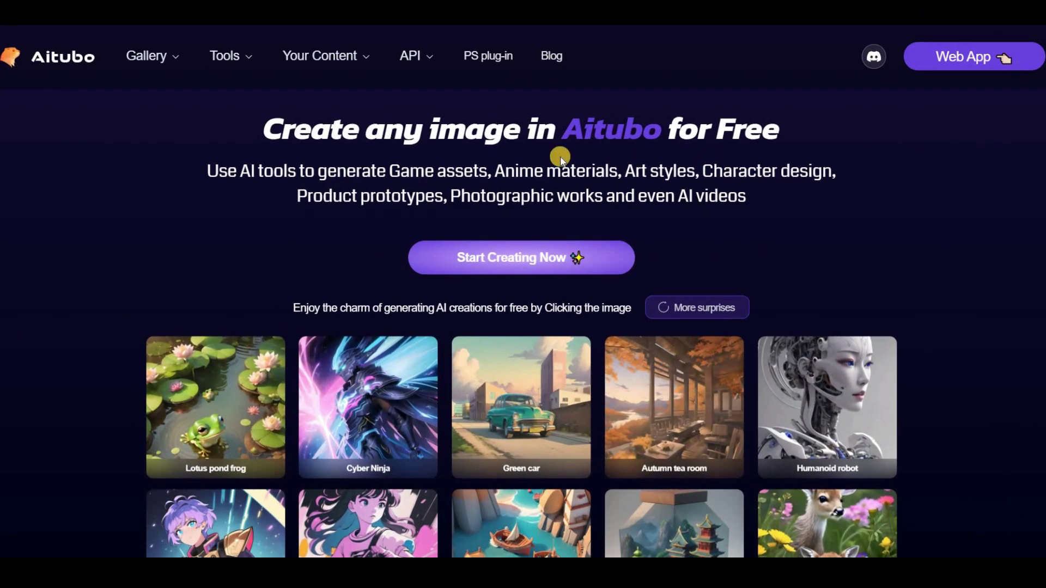
# - Browse the Aitubo landing page, scrolling down through its sections and back up
pyautogui.moveTo(264, 129); pyautogui.dragTo(812, 135)
pyautogui.click(981, 198)
pyautogui.scroll(-3, 983, 200)
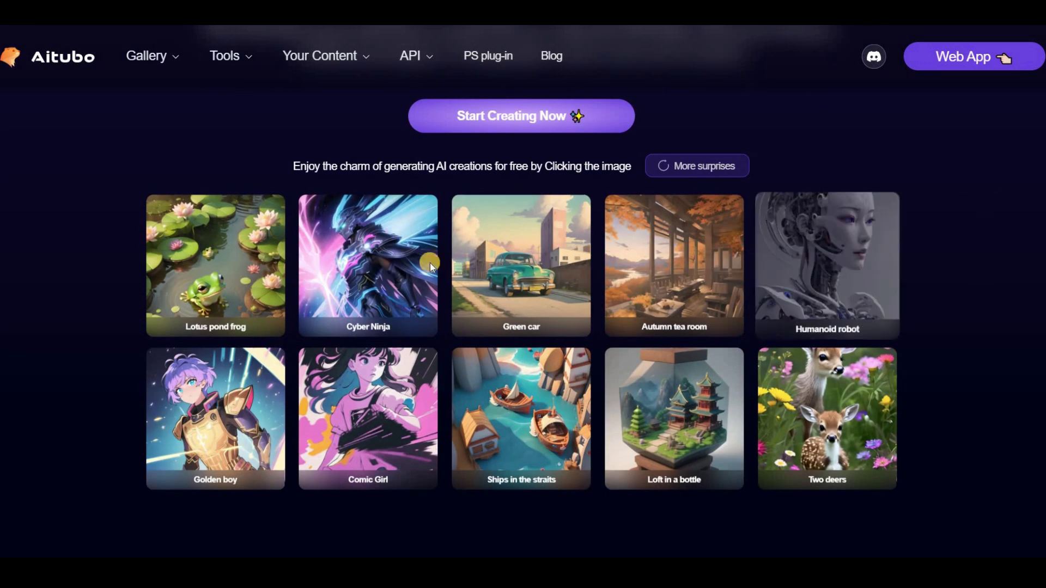
pyautogui.scroll(-10, 956, 341)
pyautogui.scroll(-15, 955, 336)
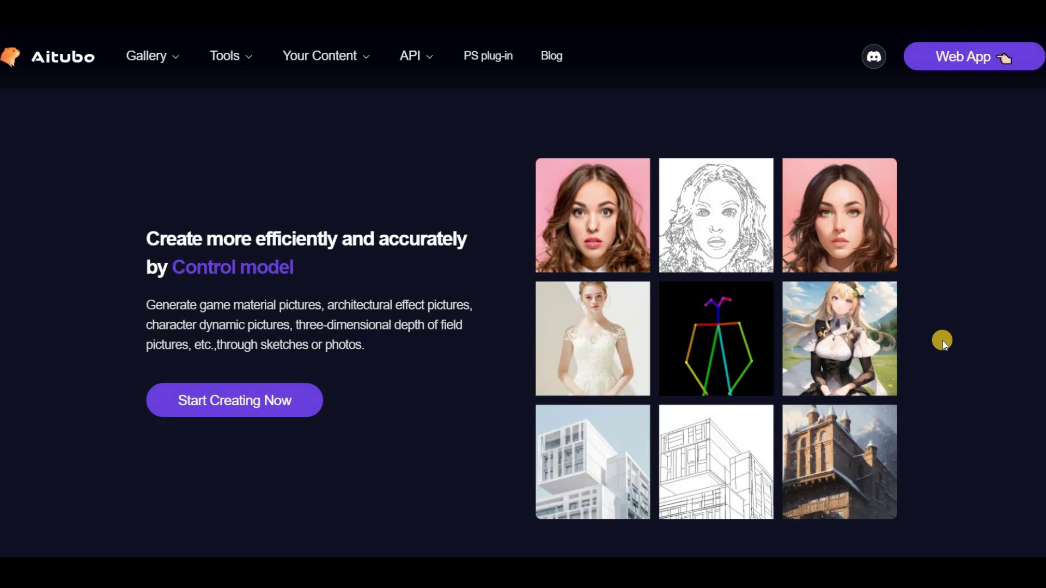
pyautogui.scroll(20, 943, 341)
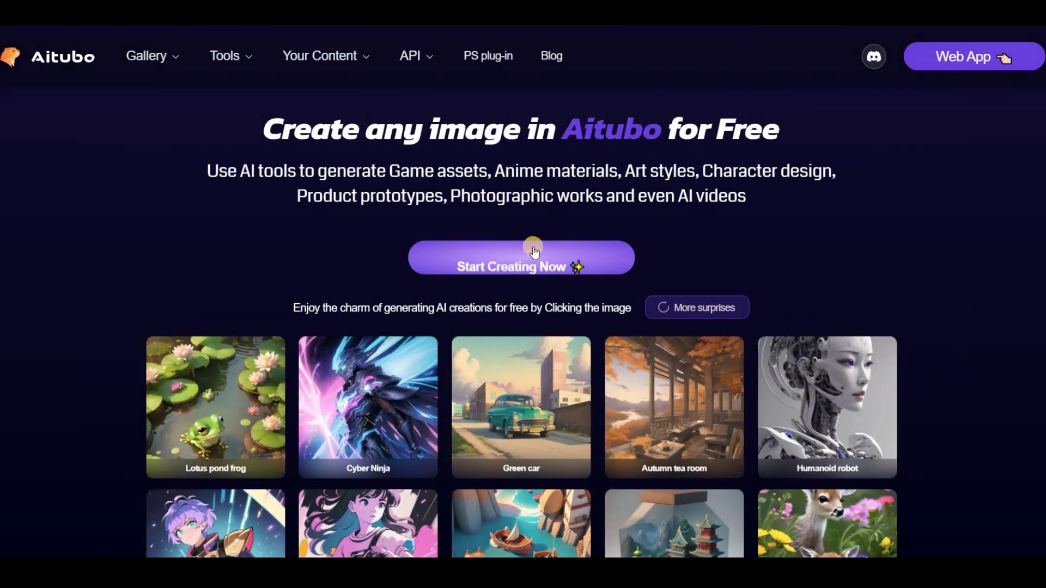
pyautogui.click(502, 260)
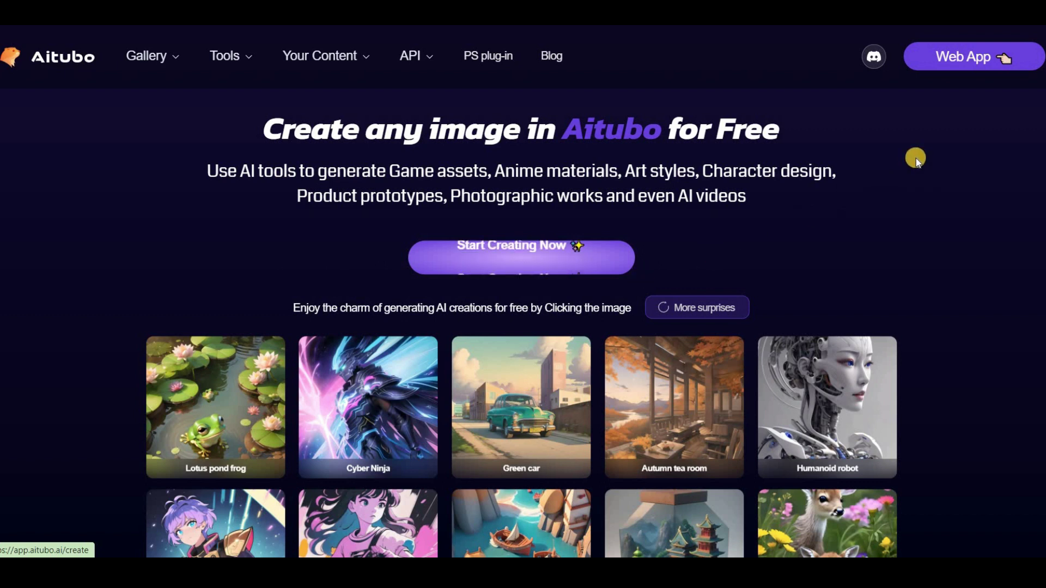
# - Enter the web app and view the flower-crowned woman image's details in the Community Feed
pyautogui.click(978, 66)
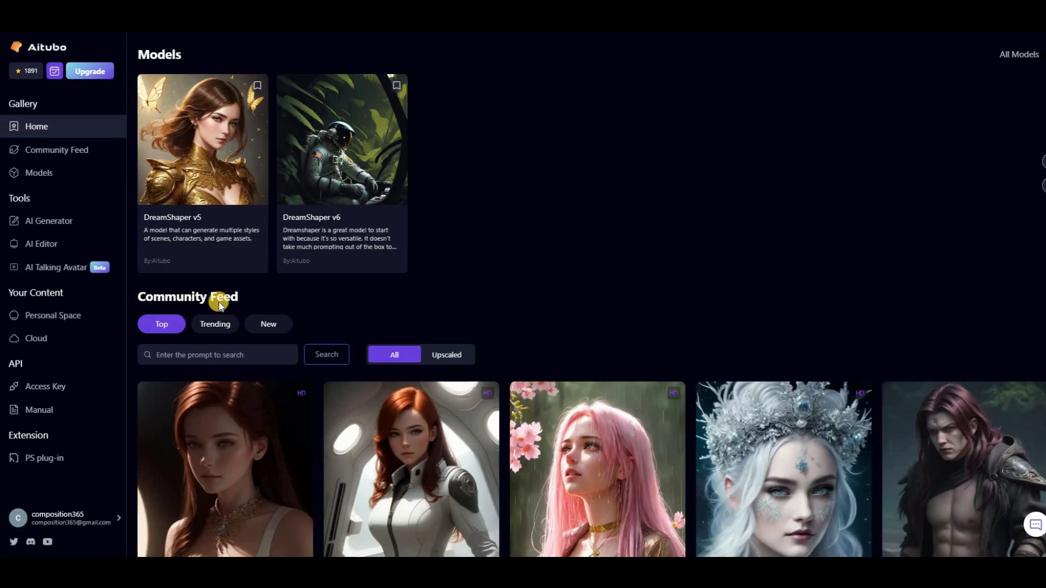
pyautogui.scroll(-10, 992, 218)
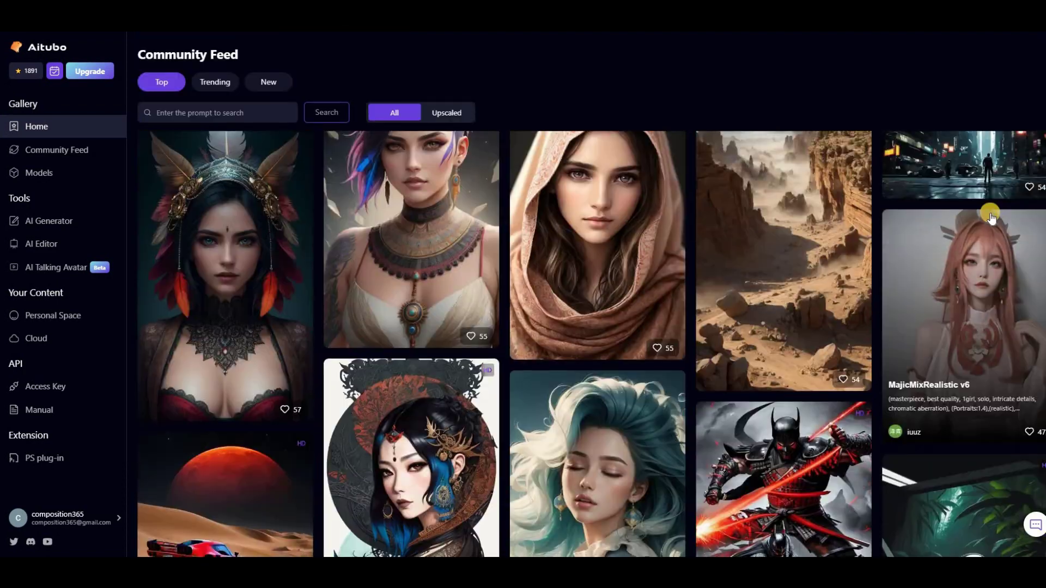
pyautogui.scroll(-15, 991, 218)
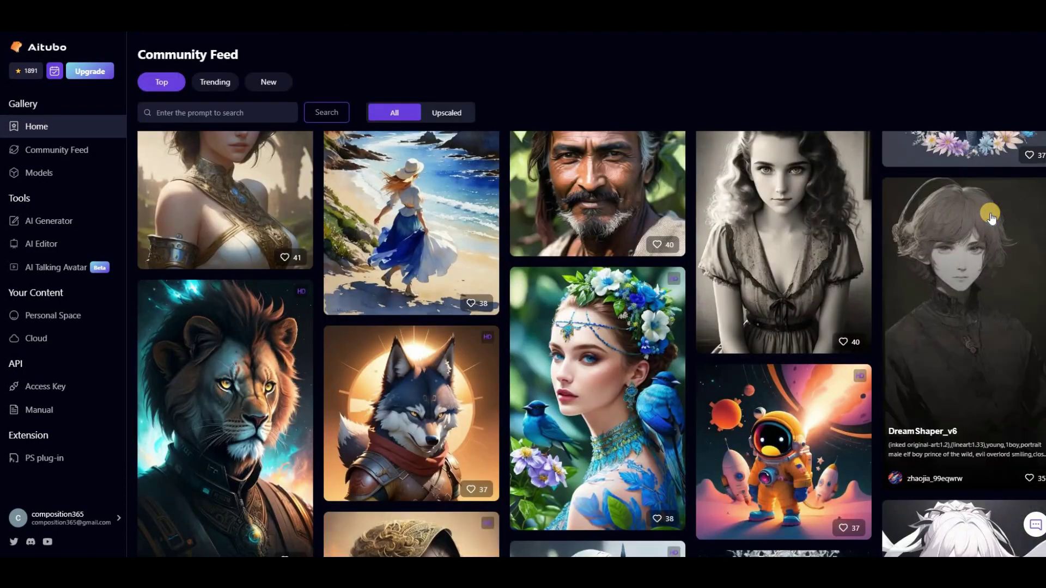
pyautogui.click(580, 368)
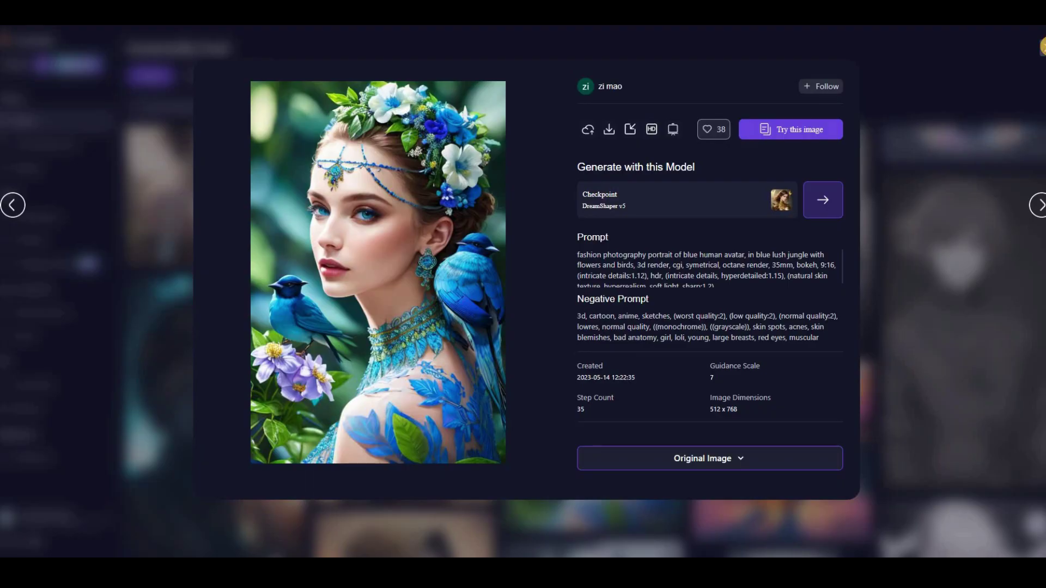
pyautogui.click(1041, 48)
pyautogui.scroll(10, 190, 278)
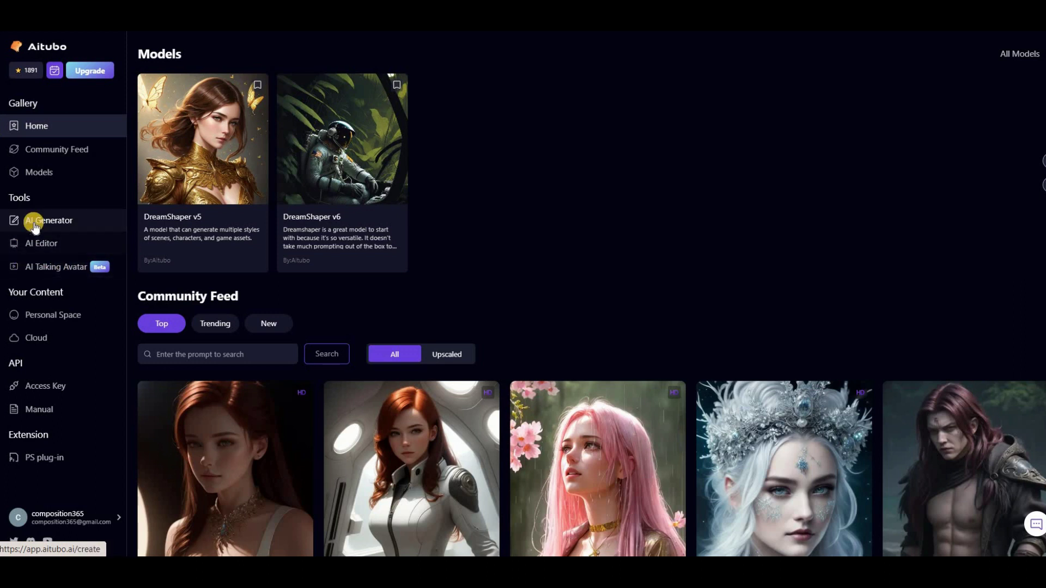
# - Open the AI Generator, check the empty Prompt and Negative Prompt boxes, and keep DreamShaper v5
pyautogui.click(65, 221)
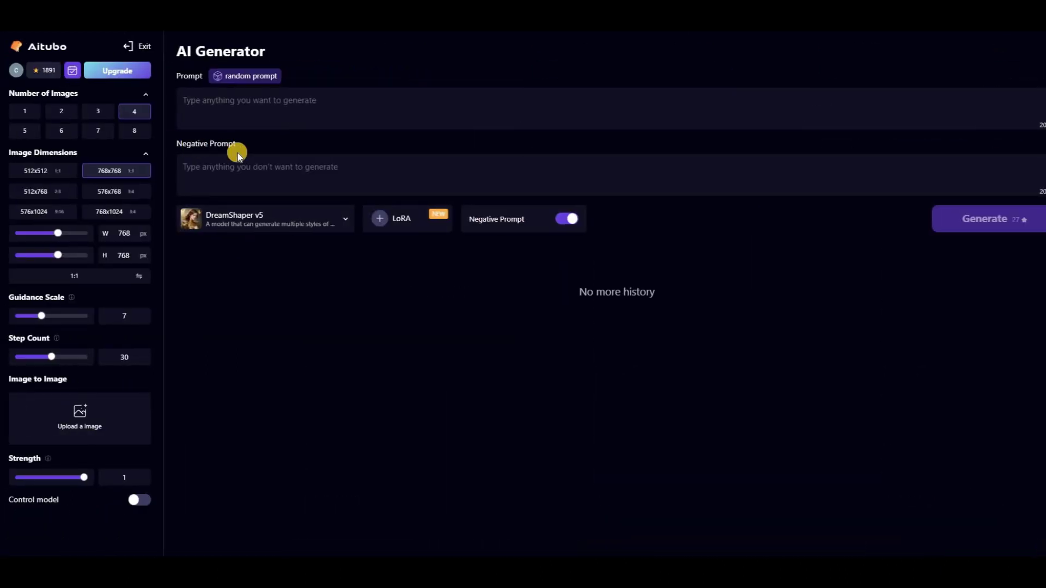
pyautogui.click(187, 101)
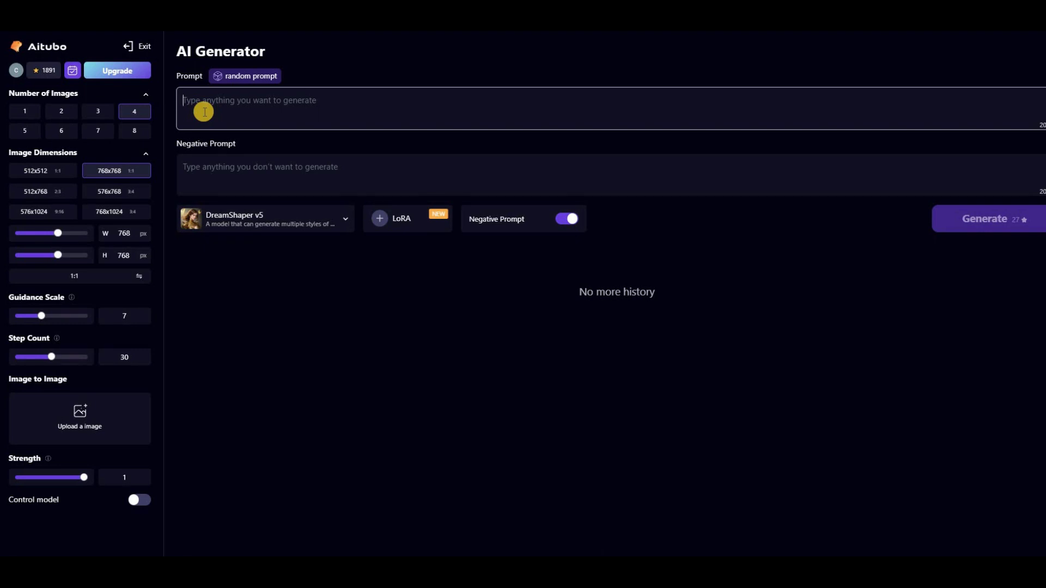
pyautogui.click(189, 164)
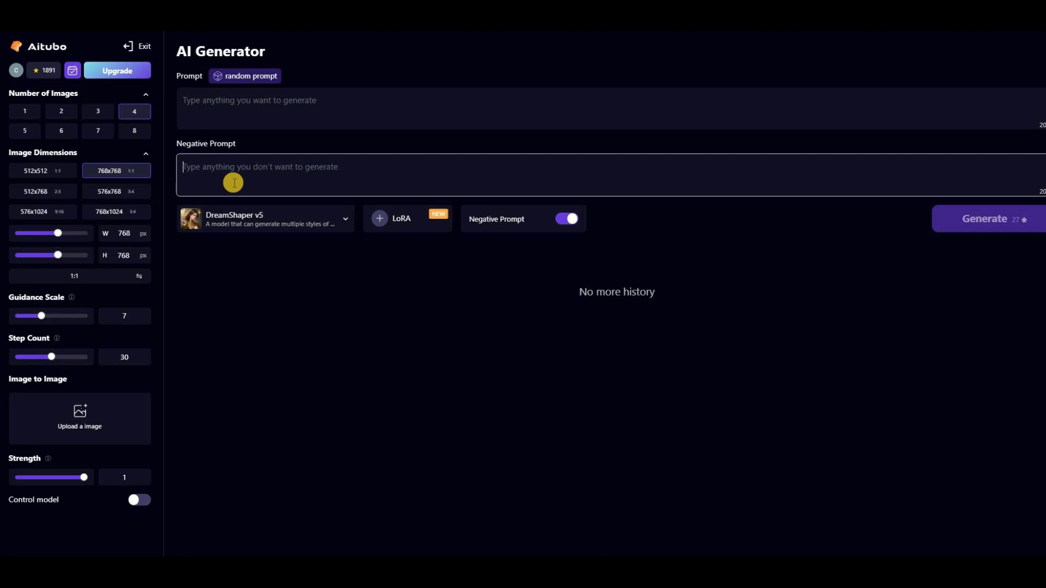
pyautogui.click(343, 219)
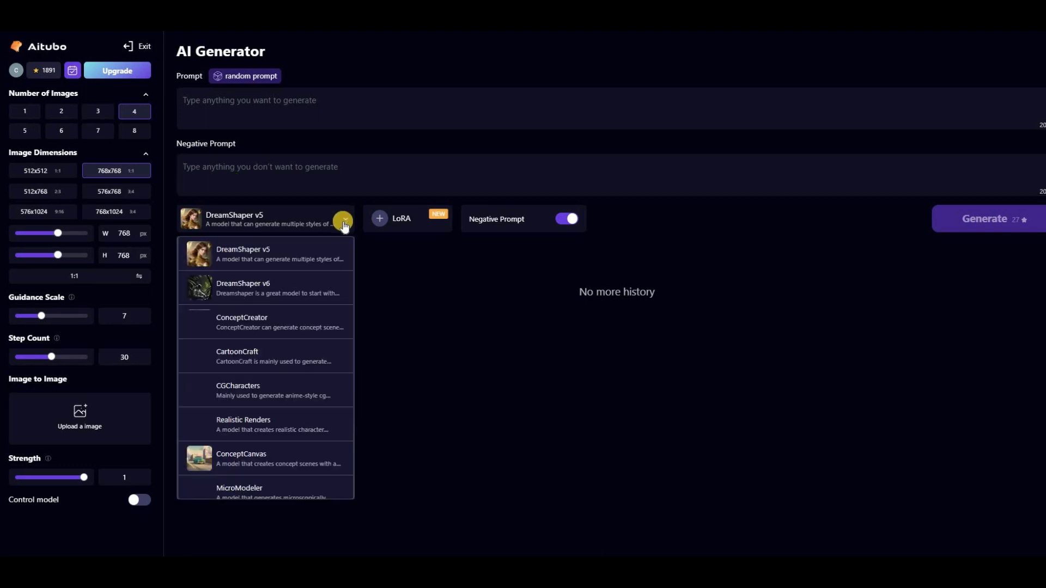
pyautogui.scroll(-3, 247, 343)
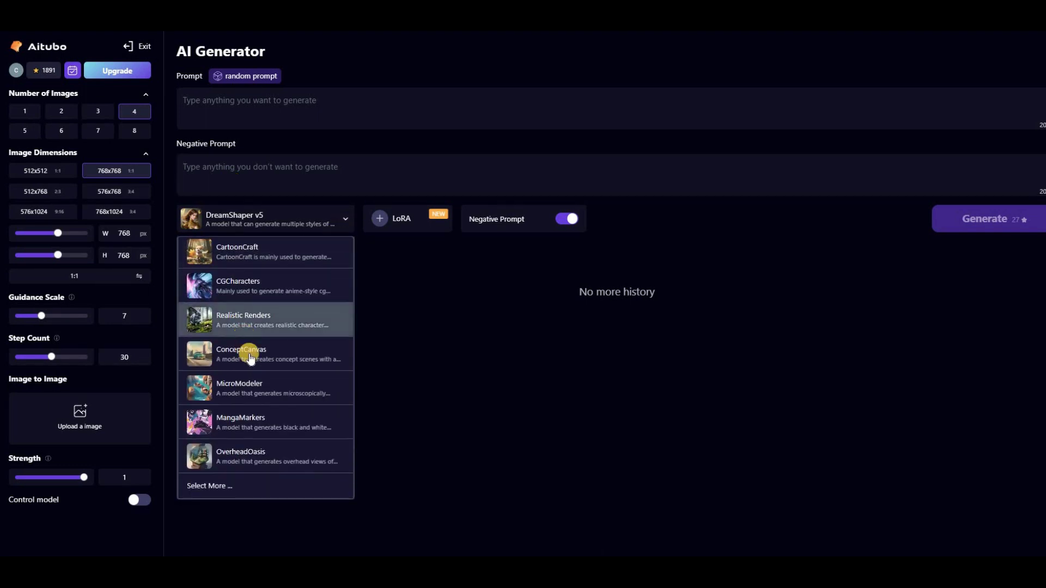
pyautogui.click(406, 411)
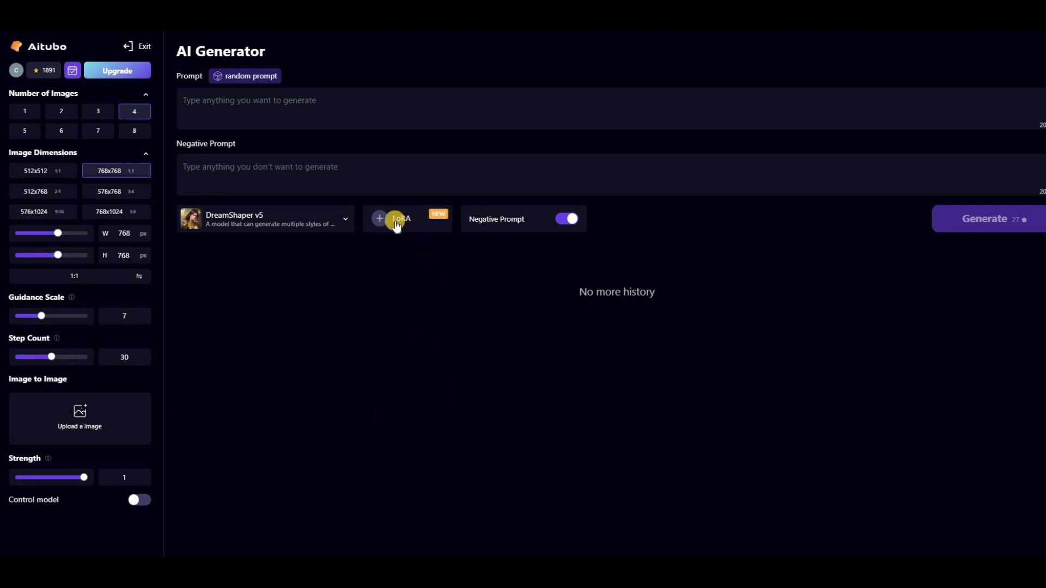
pyautogui.click(384, 219)
pyautogui.click(388, 219)
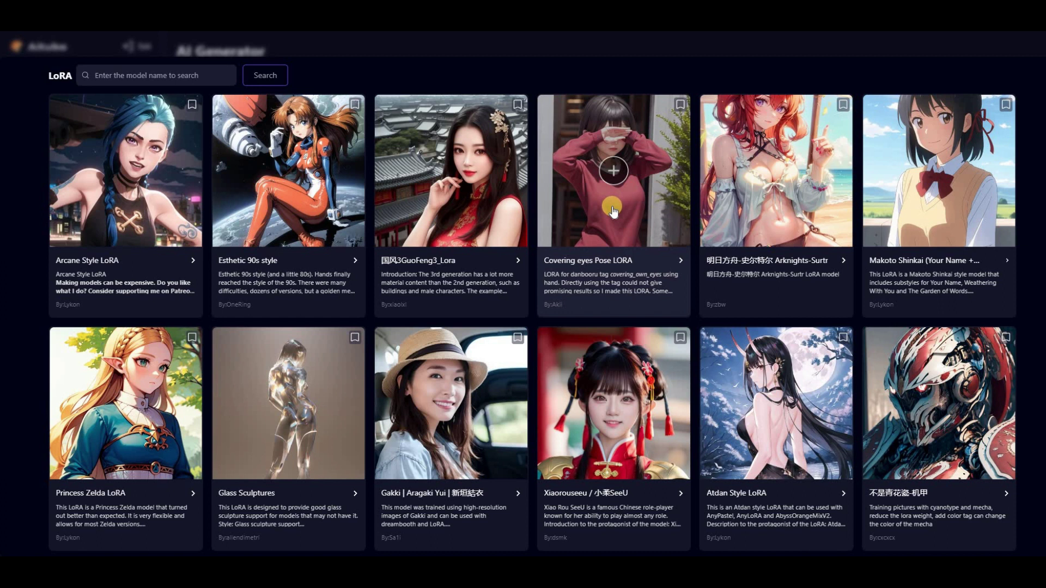
pyautogui.click(608, 260)
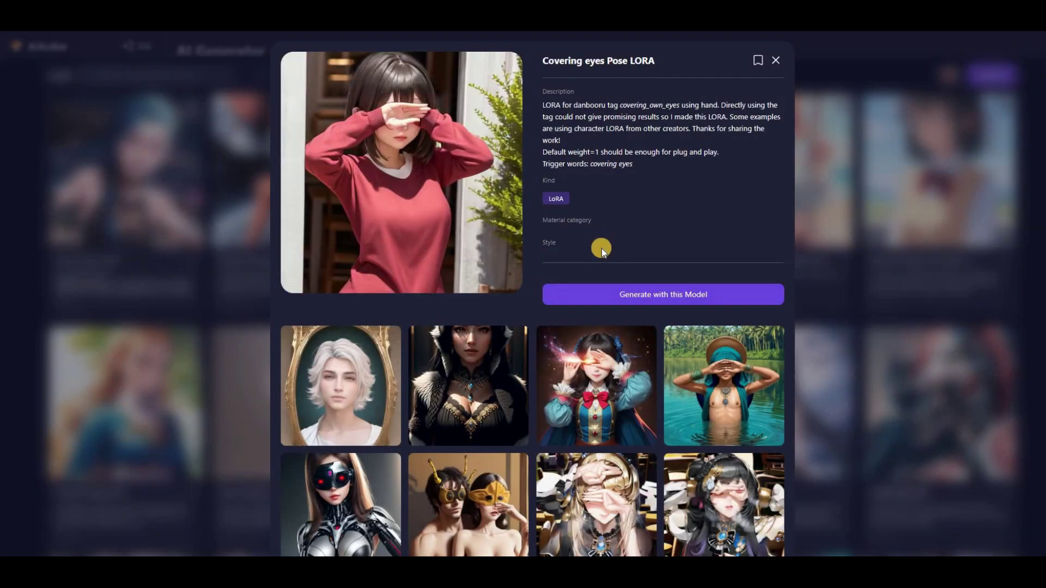
pyautogui.scroll(-1, 728, 396)
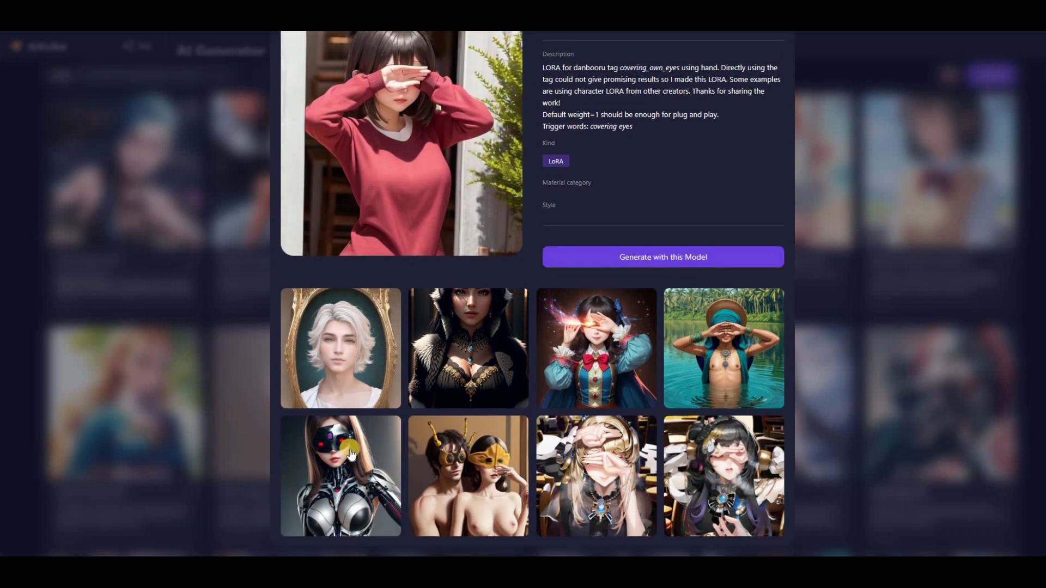
pyautogui.scroll(1, 705, 337)
pyautogui.scroll(1, 706, 337)
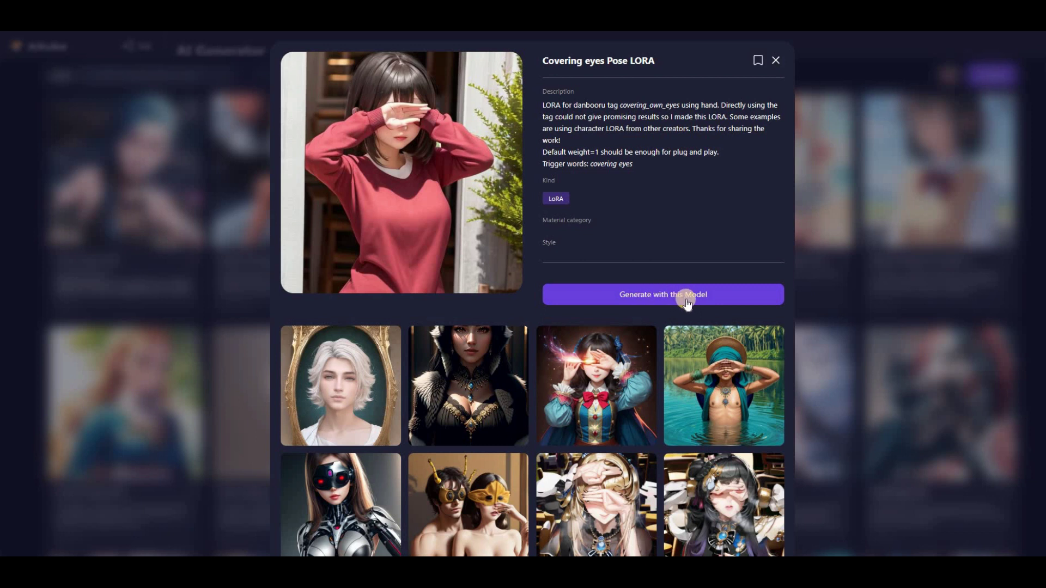
pyautogui.click(775, 61)
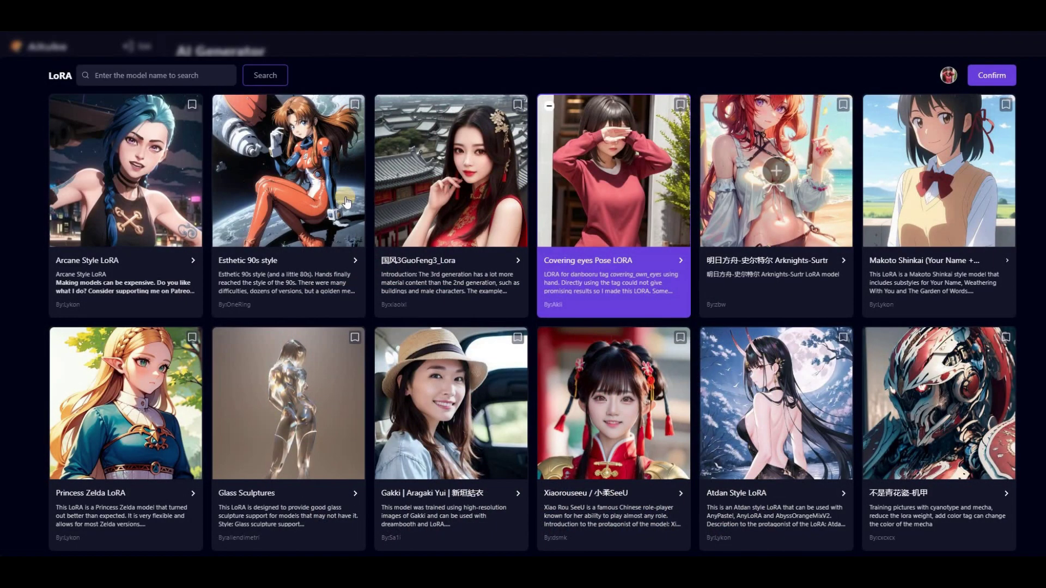
pyautogui.scroll(-4, 501, 225)
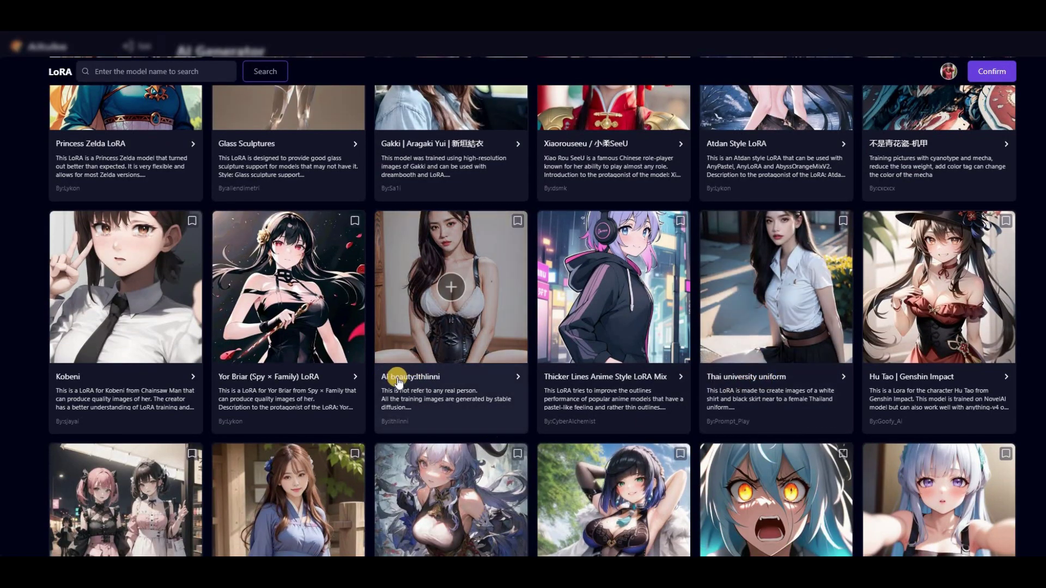
pyautogui.scroll(-4, 439, 378)
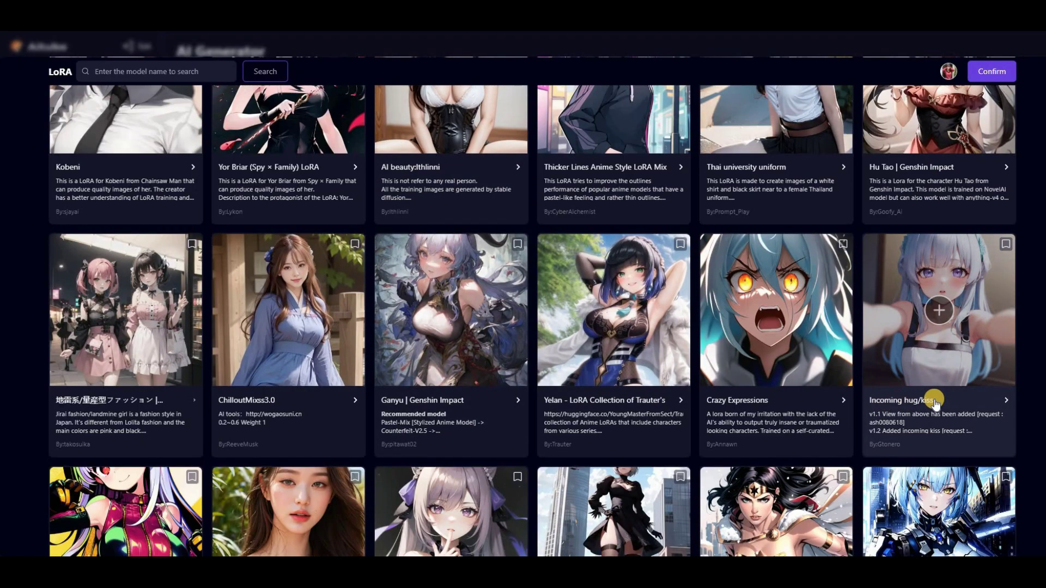
pyautogui.scroll(-1, 933, 403)
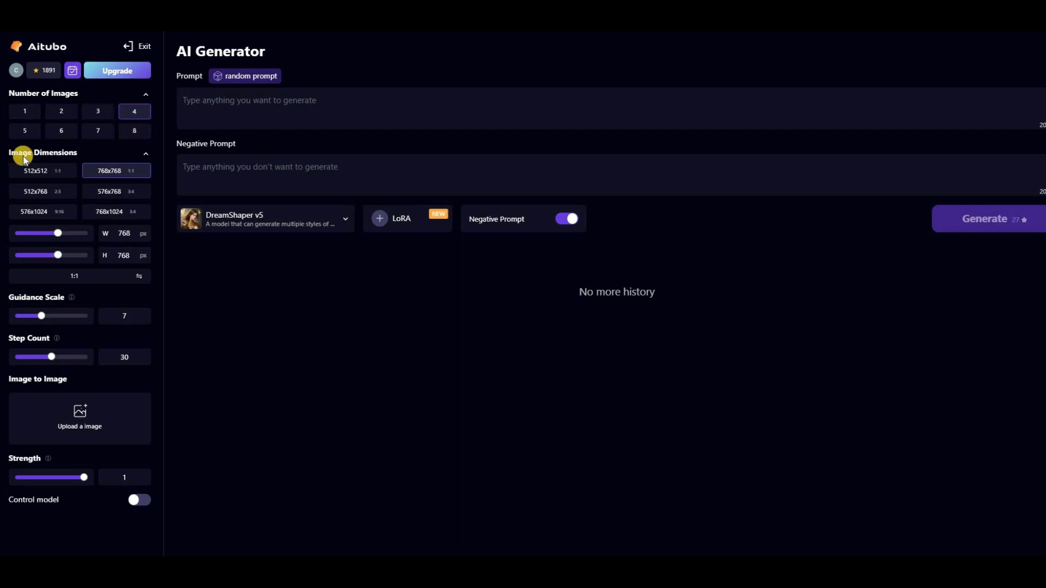
# - Set image size 768x1024, guidance scale 8.5, 30 steps and strength 0.9
pyautogui.click(41, 211)
pyautogui.moveTo(39, 233); pyautogui.dragTo(61, 259)
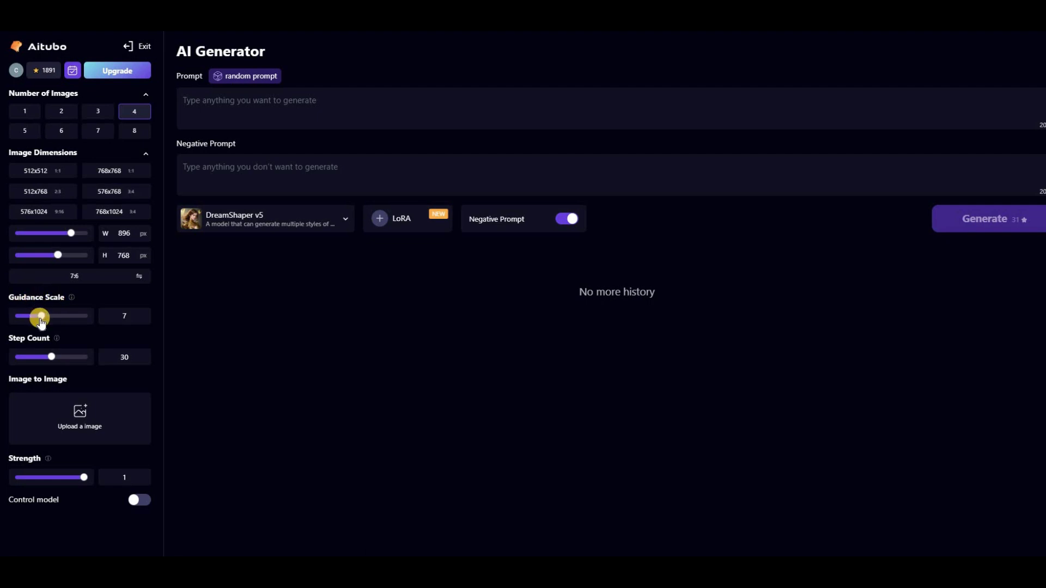
pyautogui.moveTo(42, 321)
pyautogui.mouseDown()
pyautogui.moveTo(25, 321)
pyautogui.moveTo(83, 322)
pyautogui.moveTo(48, 322)
pyautogui.mouseUp()
pyautogui.moveTo(51, 357); pyautogui.dragTo(54, 361)
pyautogui.moveTo(87, 478)
pyautogui.mouseDown()
pyautogui.moveTo(23, 478)
pyautogui.moveTo(76, 479)
pyautogui.mouseUp()
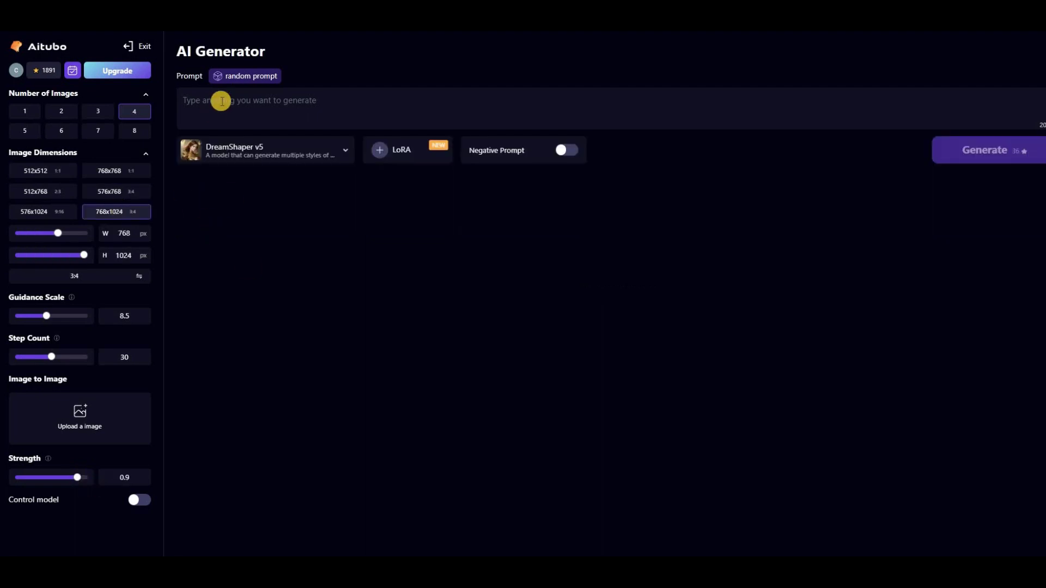
# - Add the Princess Zelda LoRA to the generation
pyautogui.click(218, 100)
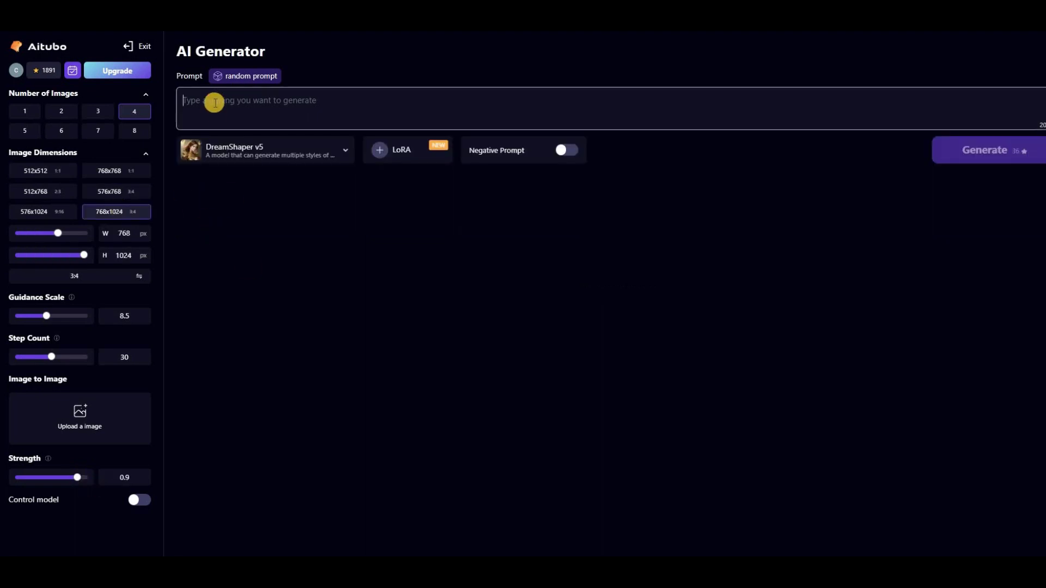
pyautogui.click(410, 155)
pyautogui.scroll(-4, 523, 294)
pyautogui.click(125, 190)
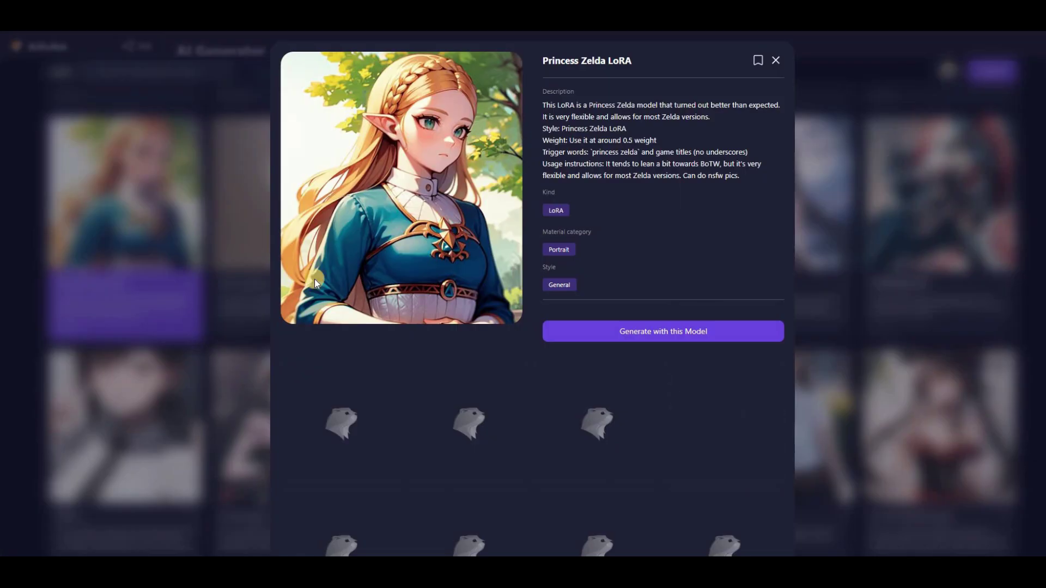
pyautogui.scroll(-3, 599, 262)
pyautogui.scroll(3, 656, 250)
pyautogui.click(669, 330)
# - Switch to CartoonCraft, paste the boy-in-yellow-shirt prompt, generate, and preview the images
pyautogui.click(293, 161)
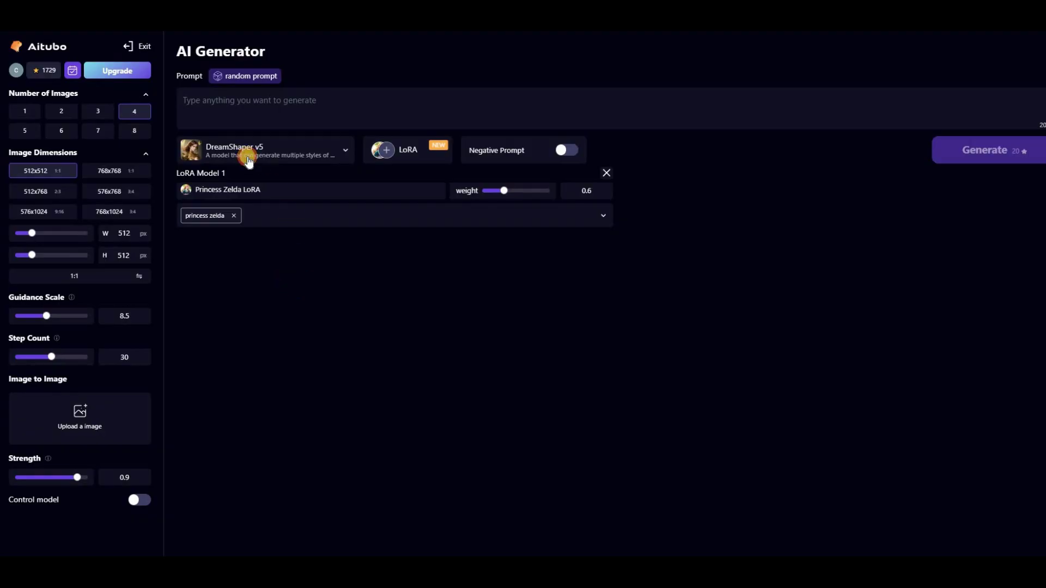
pyautogui.click(229, 184)
pyautogui.click(200, 103)
pyautogui.write('A boy 10 years old , with yellow shirt and blue jeans , and brown hairs, sitting and watching the scenery')
pyautogui.moveTo(183, 100); pyautogui.dragTo(578, 105)
pyautogui.click(975, 151)
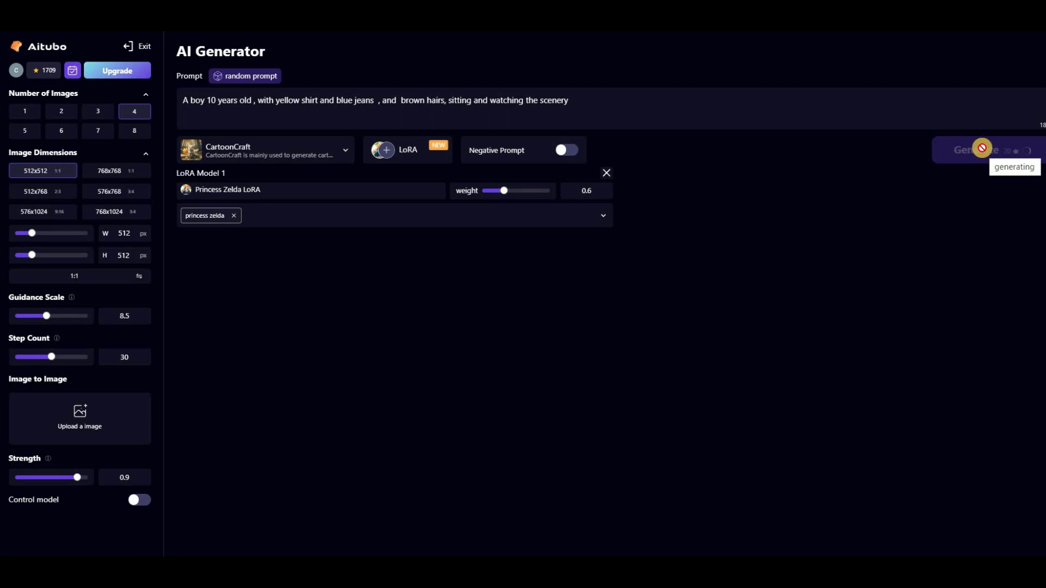
pyautogui.click(293, 342)
pyautogui.click(1034, 284)
pyautogui.click(958, 337)
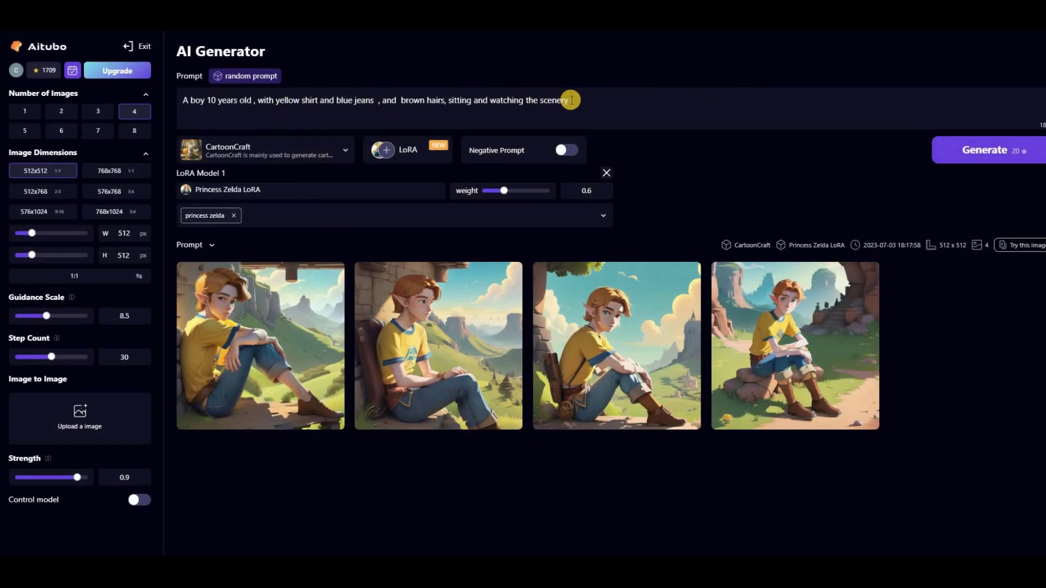
# - Change the prompt ending to 'walking beside a lake', generate, and browse the four results
pyautogui.moveTo(568, 100); pyautogui.dragTo(445, 106)
pyautogui.write('walk')
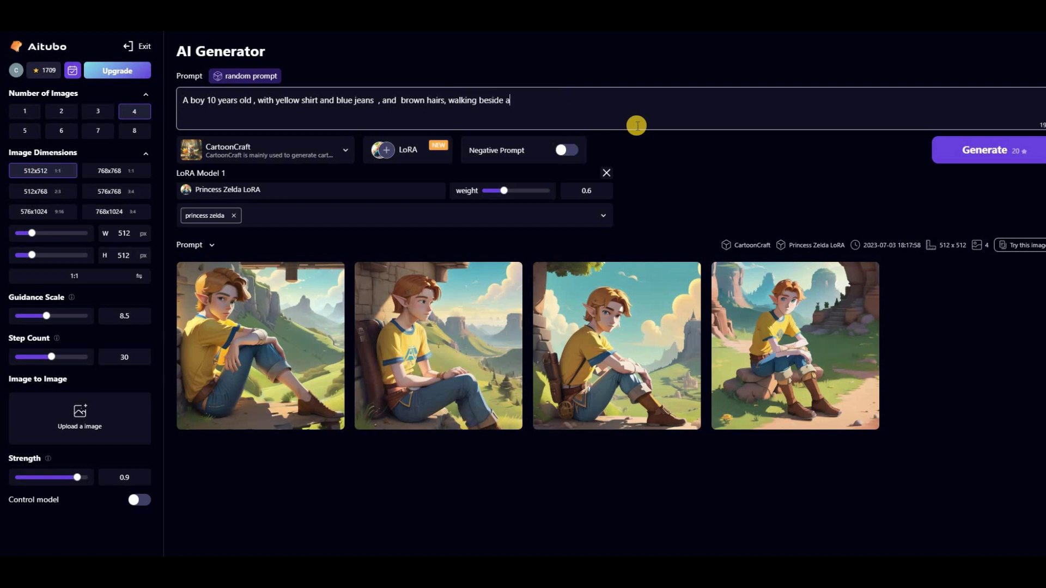
pyautogui.click(956, 153)
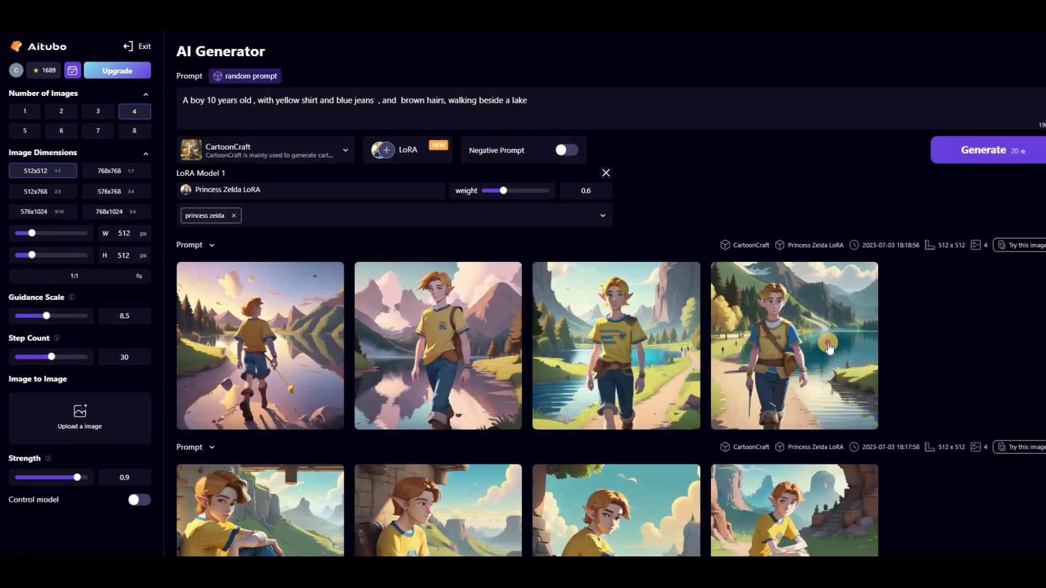
pyautogui.click(828, 342)
pyautogui.click(30, 281)
pyautogui.click(30, 281)
pyautogui.click(30, 282)
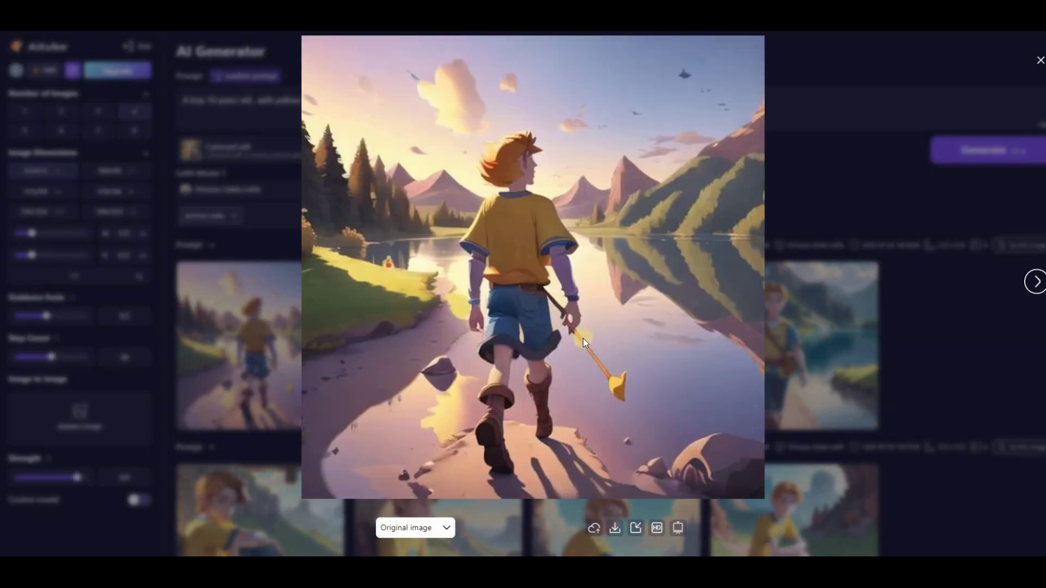
pyautogui.press('Escape')
# - Rewrite the prompt for a midnight scene and generate the boy talking with his girlfriend in the jungle
pyautogui.click(535, 100)
pyautogui.hotkey('ctrl', 'BackSpace')
pyautogui.hotkey('ctrl', 'BackSpace')
pyautogui.hotkey('ctrl', 'BackSpace')
pyautogui.hotkey('ctrl', 'BackSpace')
pyautogui.write('midnight ,')
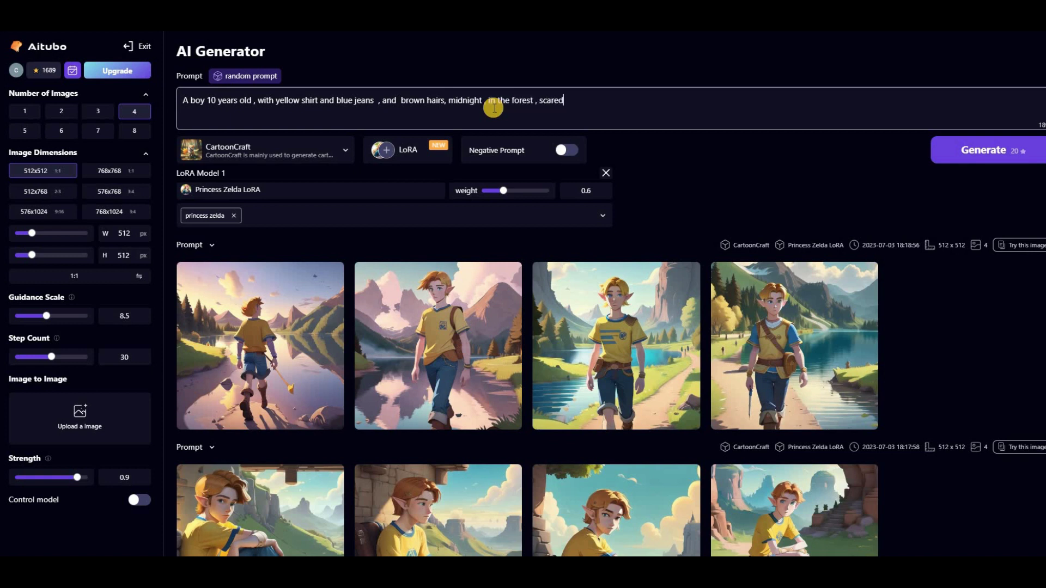
pyautogui.click(993, 151)
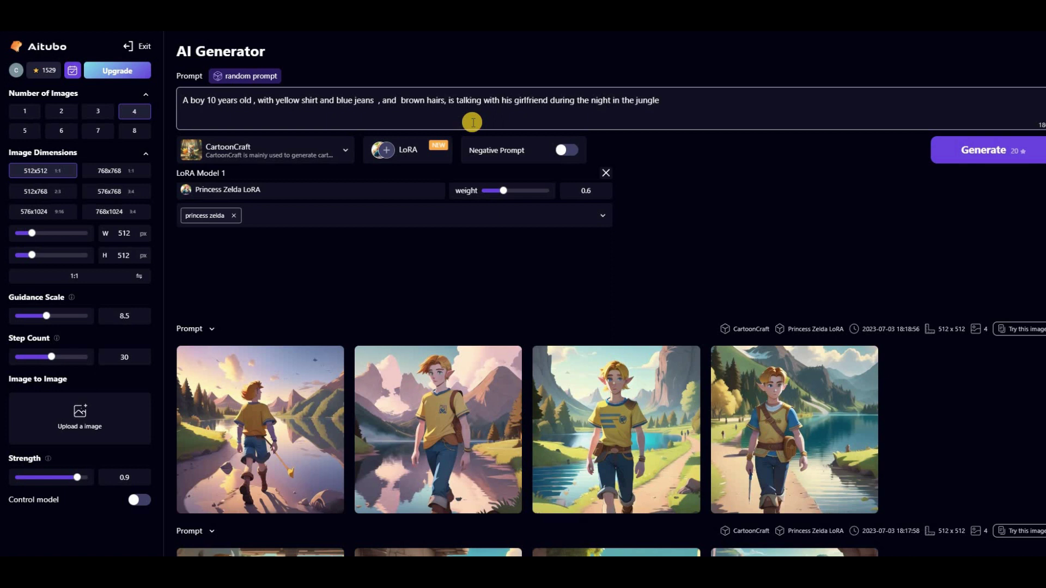
pyautogui.click(986, 150)
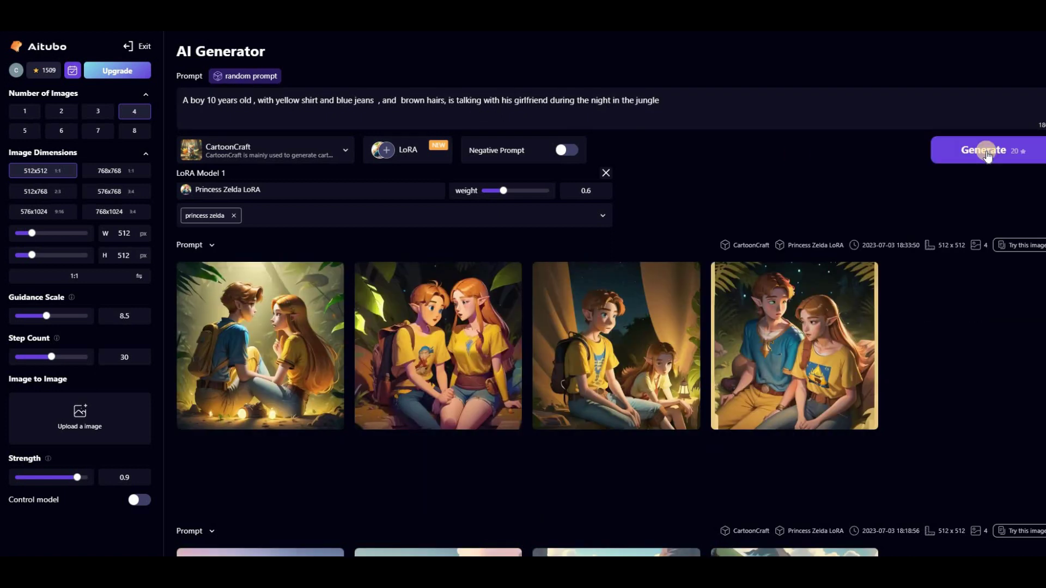
# - Preview all four jungle-night images in the viewer
pyautogui.click(260, 346)
pyautogui.click(1032, 282)
pyautogui.click(1032, 282)
pyautogui.click(1031, 283)
pyautogui.click(940, 285)
# - Change the prompt to 'kissing his girl friend in the jungle, night', generate, and browse results
pyautogui.click(680, 98)
pyautogui.moveTo(680, 98); pyautogui.dragTo(457, 101)
pyautogui.press('BackSpace')
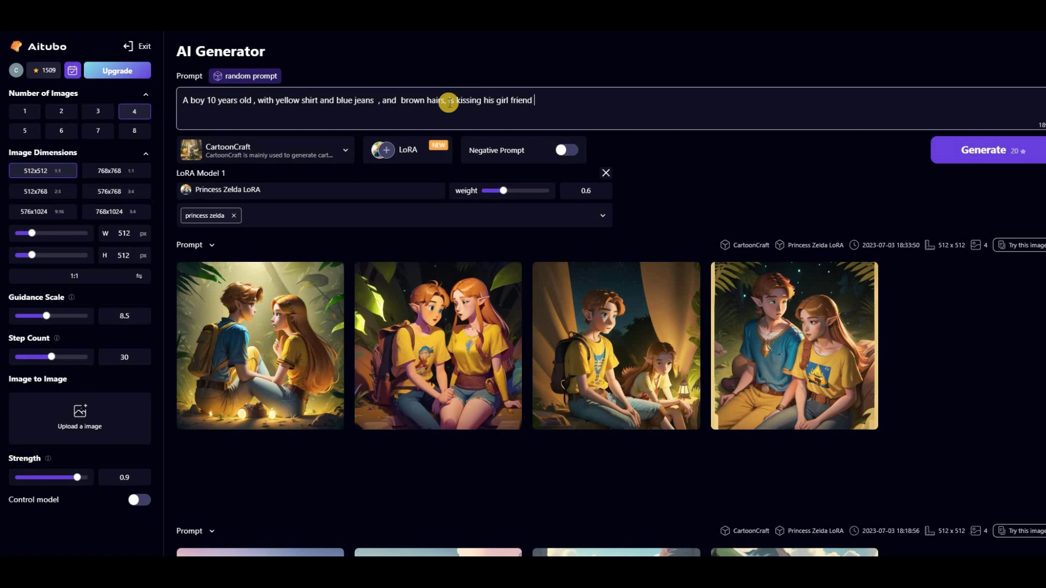
pyautogui.write('night')
pyautogui.click(981, 151)
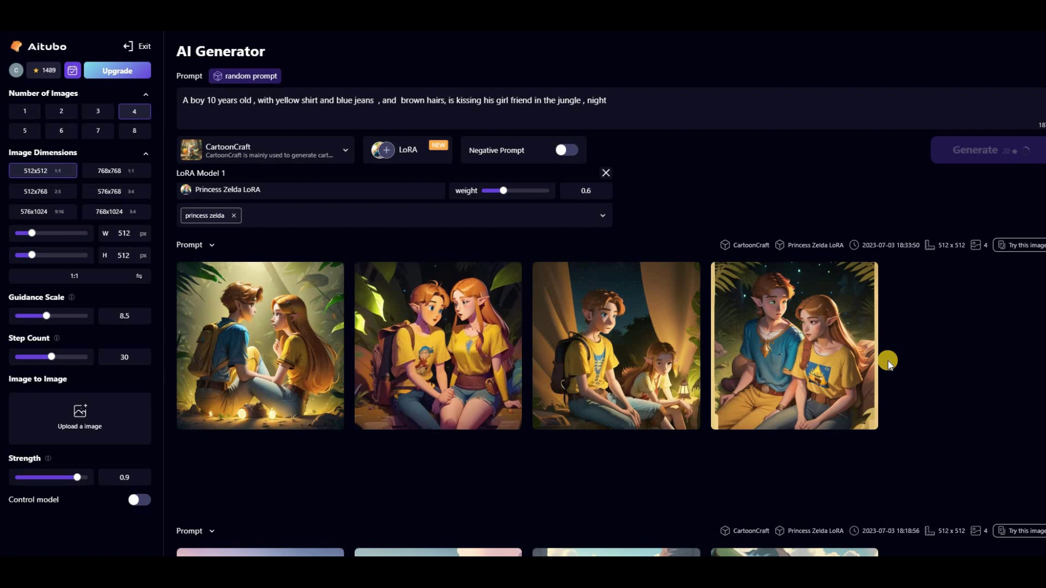
pyautogui.click(261, 346)
pyautogui.click(1028, 280)
pyautogui.click(1028, 280)
pyautogui.click(1028, 281)
pyautogui.click(888, 316)
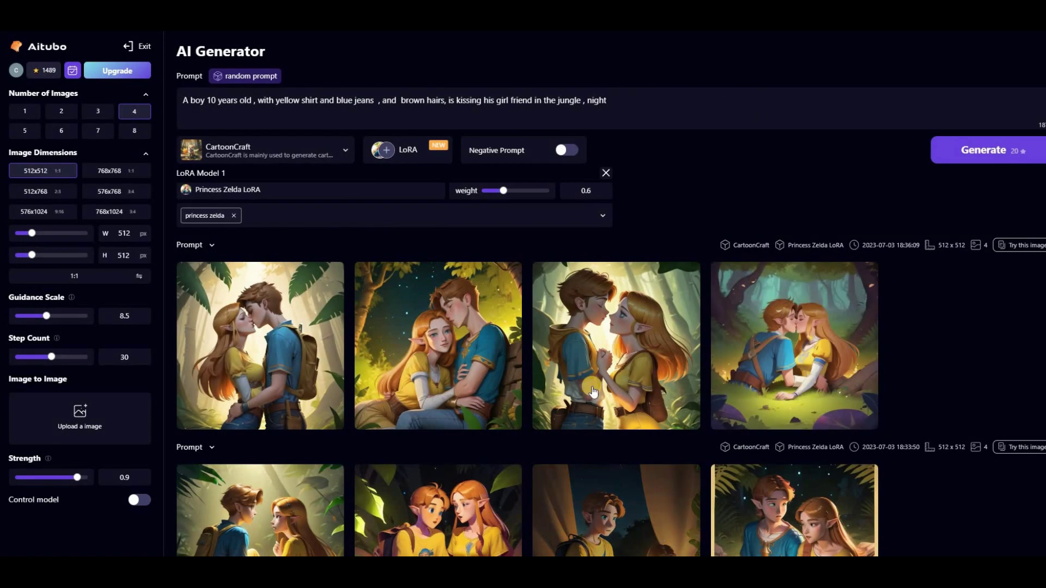
# - Switch the base model to DreamShaper v5 and clear the prompt
pyautogui.scroll(-1, 572, 191)
pyautogui.click(281, 158)
pyautogui.click(241, 217)
pyautogui.click(252, 101)
pyautogui.hotkey('ctrl', 'a')
pyautogui.press('BackSpace')
# - Paste the African elephant face t-shirt prompt, generate four images, and browse them
pyautogui.write("A detailed illustration beautiful African elephant face, flowers and butterfly, magic, sticker t-shirt design, dark blue background, silver color, dark magic splash, light, ghotic, t-shirt design, in the style of Studio Ghibli, pastel tetradic colors, 3D vector art, cute and quirky, fantasy art, watercolor effect, bokeh, Adobe Illustrator, hand-drawn, digital painting, low-poly, soft lighting, bird's-eye view, isometric style, retro aesthetic, focused on the character, 4K resolution, photorealistic rendering, using Cinema 4D")
pyautogui.moveTo(299, 98); pyautogui.dragTo(414, 105)
pyautogui.click(991, 146)
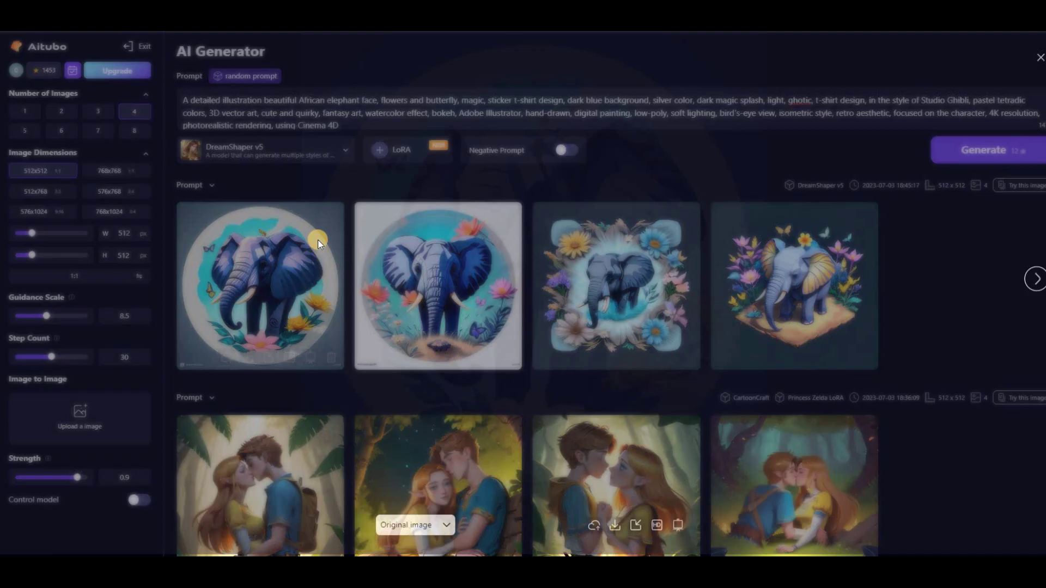
pyautogui.click(318, 240)
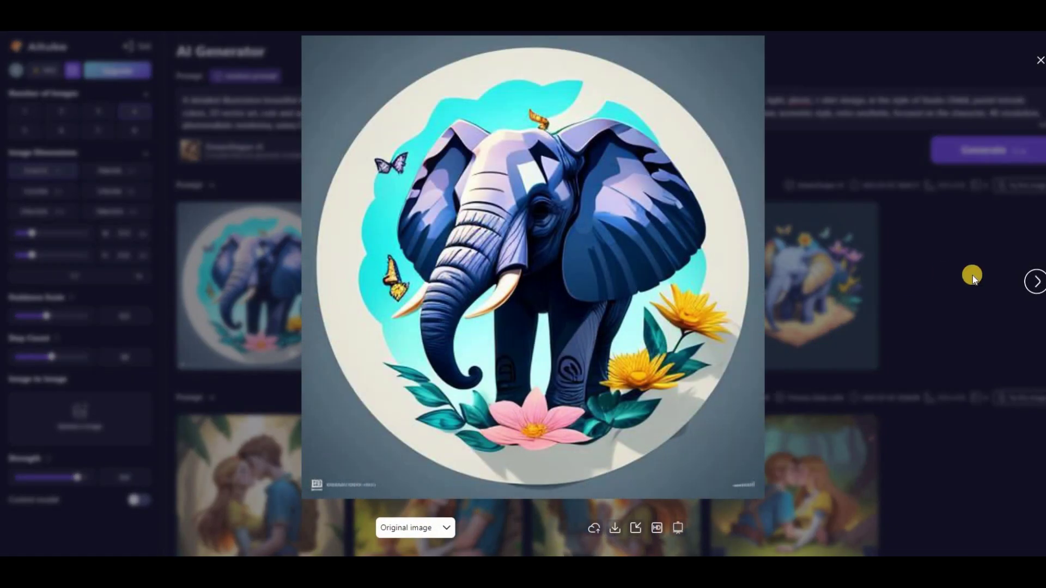
pyautogui.click(1031, 282)
pyautogui.click(1031, 283)
pyautogui.click(1031, 282)
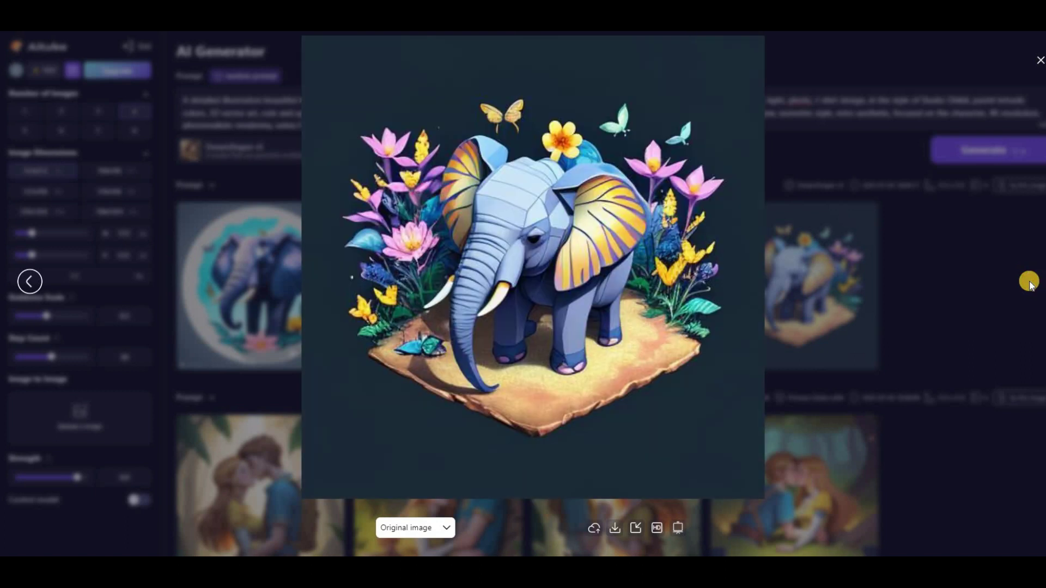
pyautogui.click(985, 283)
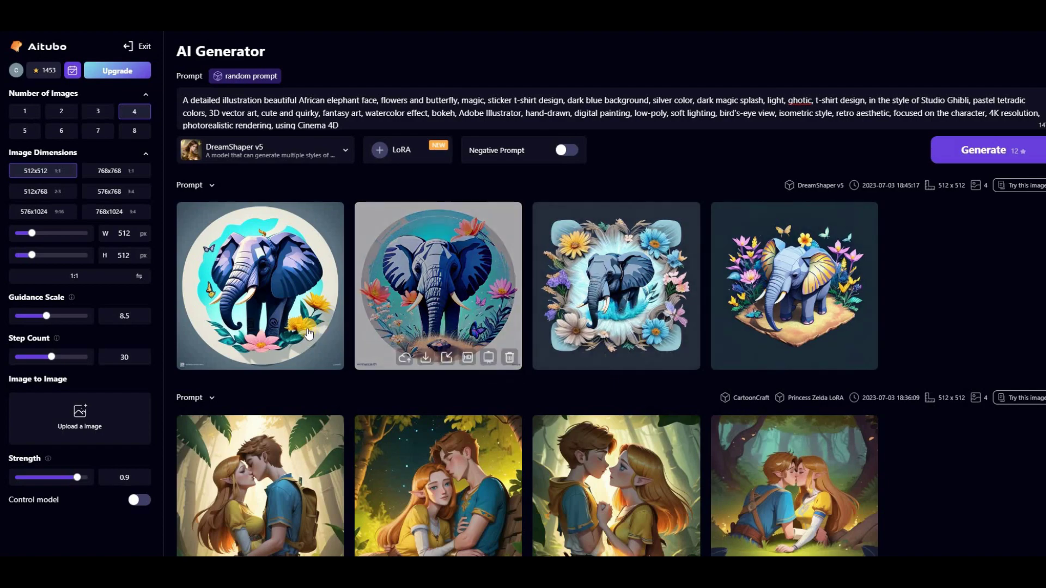
# - Upscale the round blue elephant illustration 4x and download the upscaled image
pyautogui.click(387, 328)
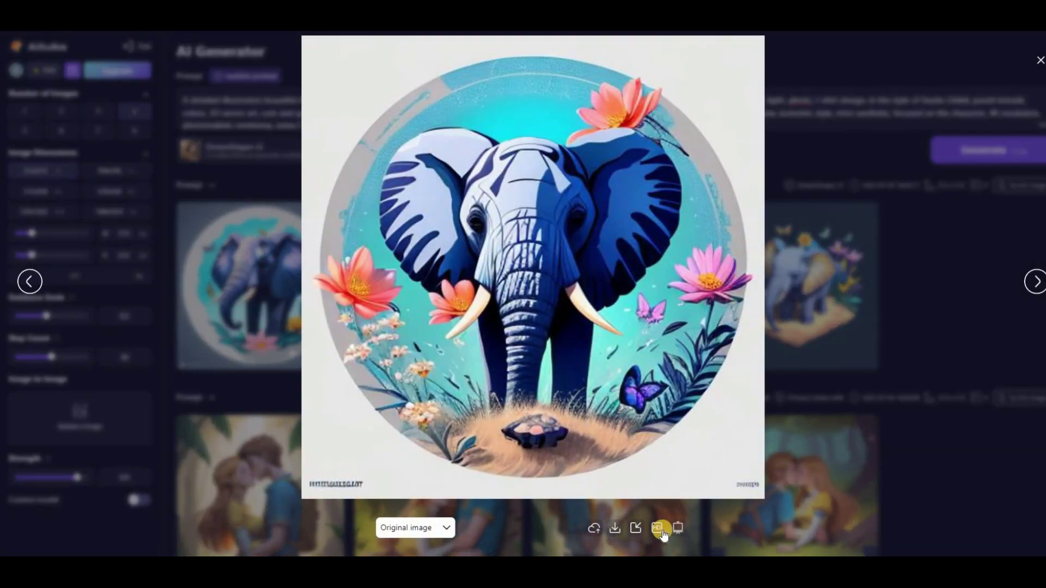
pyautogui.click(656, 529)
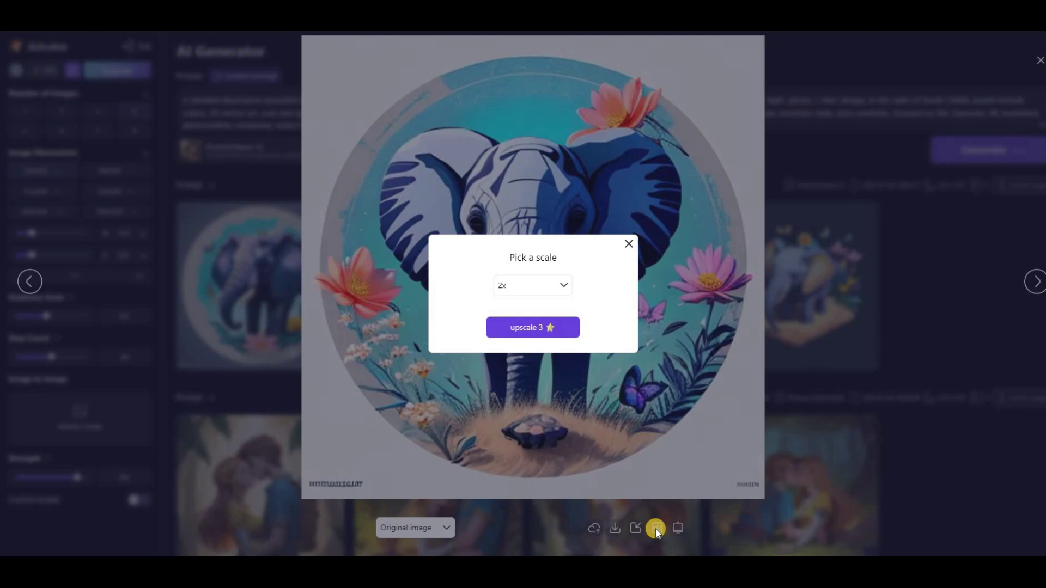
pyautogui.click(565, 286)
pyautogui.click(554, 327)
pyautogui.click(535, 332)
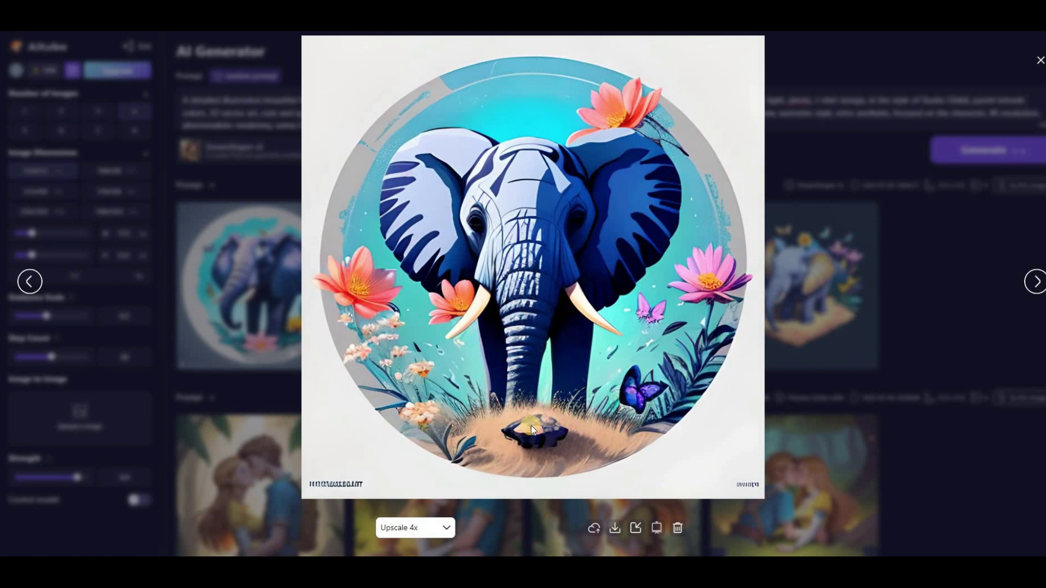
pyautogui.click(612, 527)
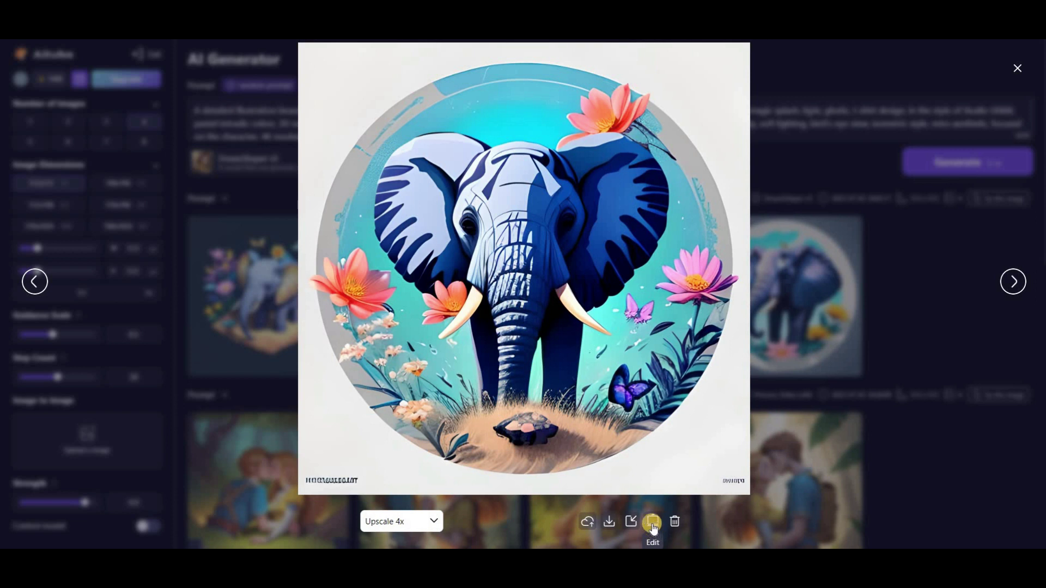
# - Remove the elephant image's white background with Image Matting and download the PNG cutout
pyautogui.click(652, 523)
pyautogui.click(18, 215)
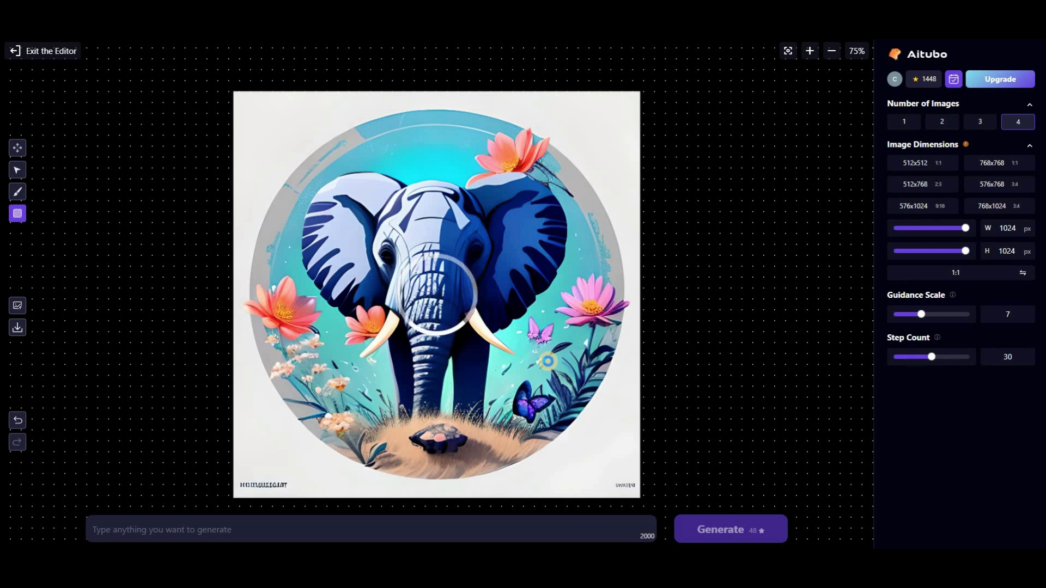
pyautogui.click(548, 361)
pyautogui.click(20, 171)
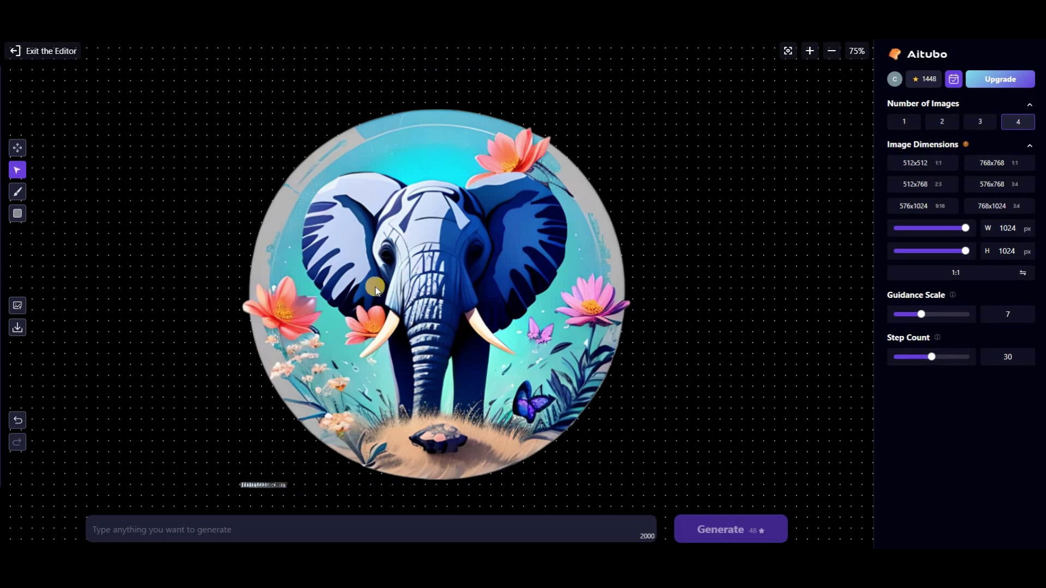
pyautogui.click(18, 330)
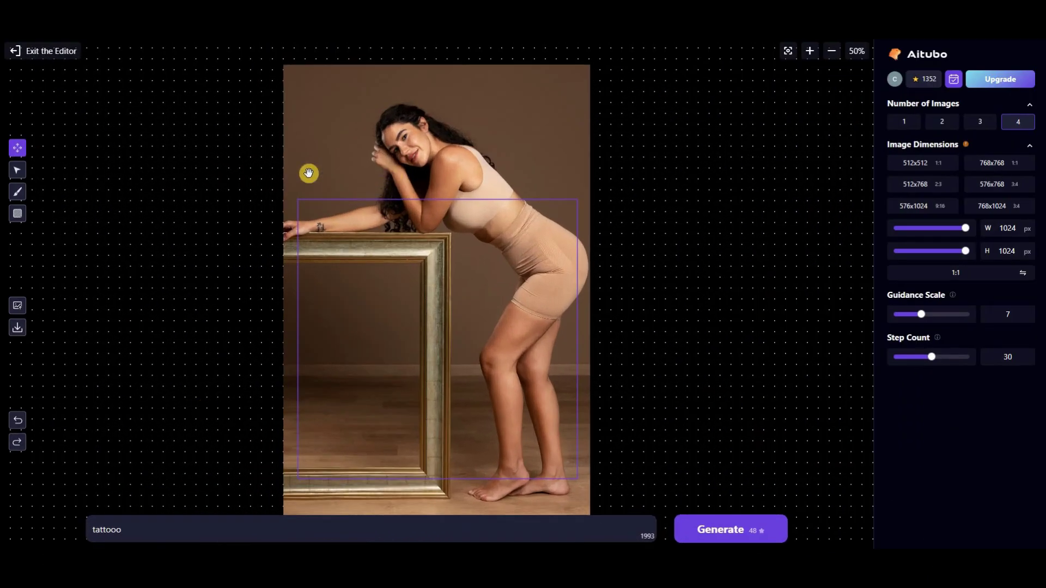
# - Shrink the woman's photo on the canvas from its top-left corner
pyautogui.press('v')
pyautogui.moveTo(299, 63); pyautogui.dragTo(319, 115)
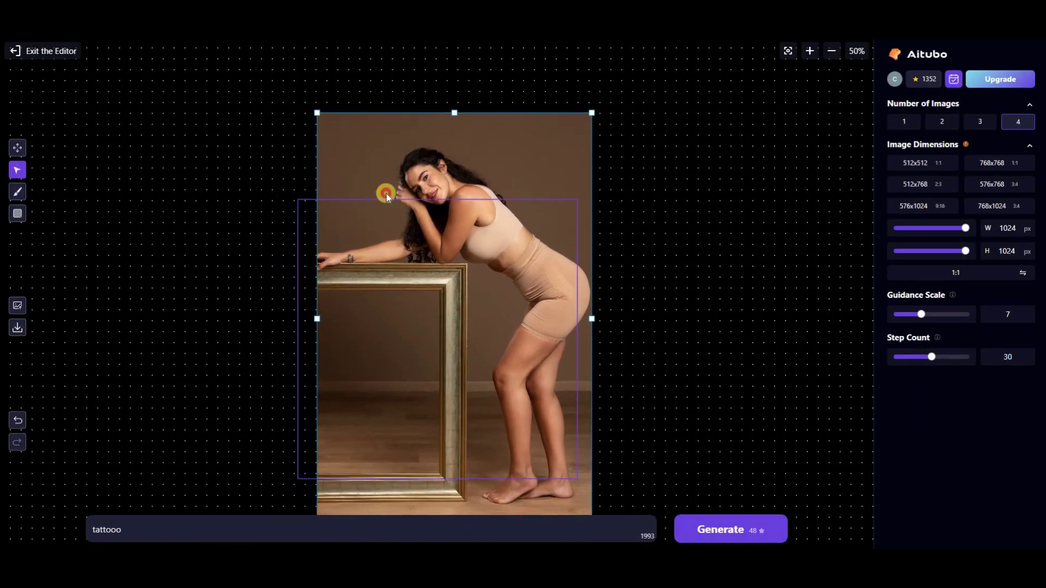
pyautogui.click(502, 292)
pyautogui.scroll(3, 502, 292)
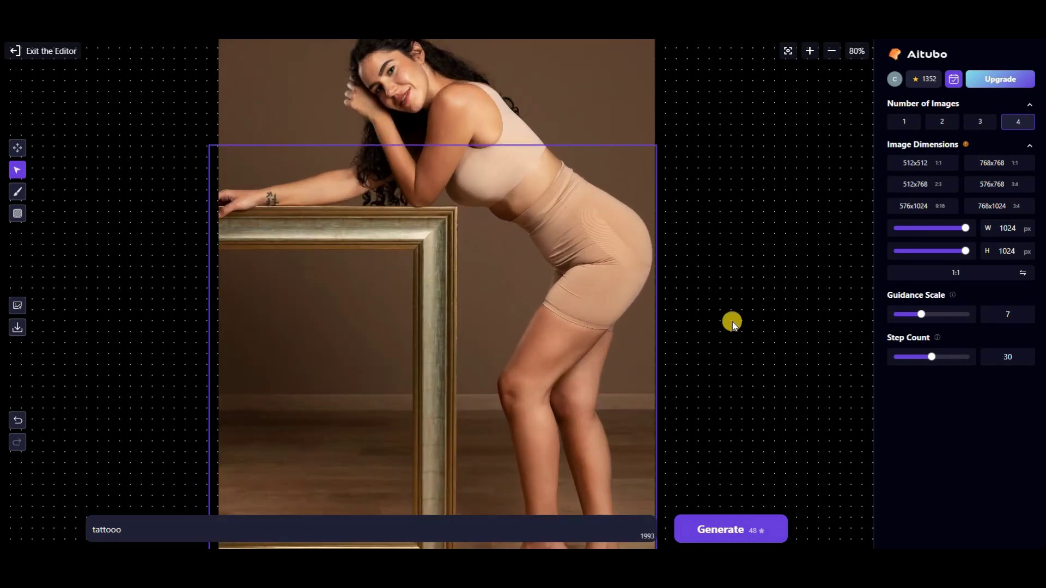
# - Paint an inpainting mask covering the woman's leg with an enlarged brush
pyautogui.click(18, 192)
pyautogui.moveTo(543, 307)
pyautogui.mouseDown()
pyautogui.moveTo(589, 341)
pyautogui.moveTo(551, 420)
pyautogui.moveTo(561, 484)
pyautogui.moveTo(520, 464)
pyautogui.moveTo(502, 378)
pyautogui.moveTo(543, 308)
pyautogui.moveTo(507, 366)
pyautogui.mouseUp()
pyautogui.click(89, 209)
pyautogui.moveTo(90, 212); pyautogui.dragTo(123, 209)
pyautogui.moveTo(545, 339)
pyautogui.mouseDown()
pyautogui.moveTo(535, 434)
pyautogui.moveTo(548, 453)
pyautogui.moveTo(554, 365)
pyautogui.moveTo(530, 436)
pyautogui.mouseUp()
pyautogui.moveTo(123, 209); pyautogui.dragTo(95, 209)
# - Correct the prompt to 'tattoo', generate, compare the variants, and accept the blue floral tattoo
pyautogui.click(140, 531)
pyautogui.press('BackSpace')
pyautogui.click(723, 527)
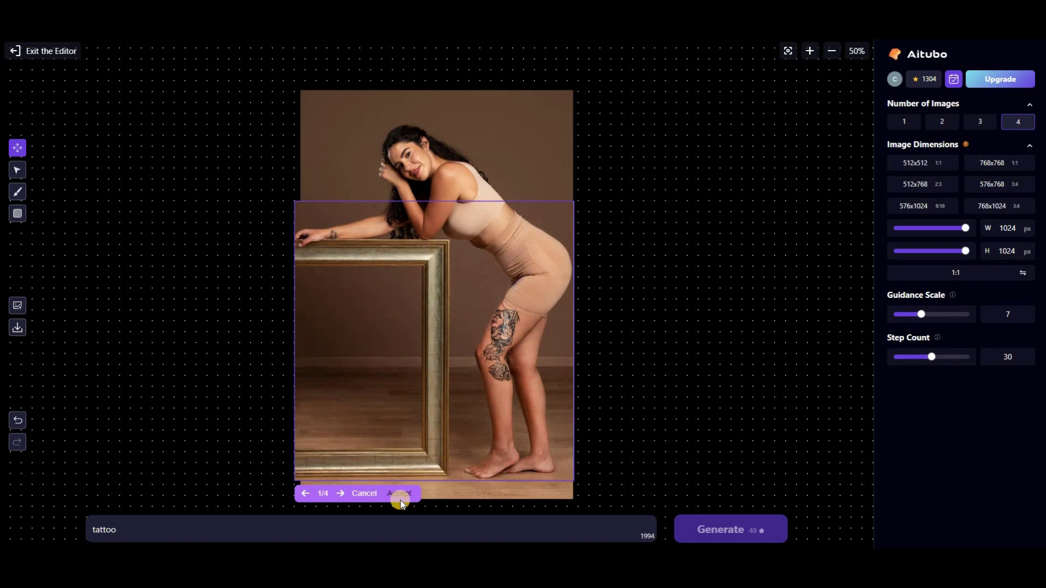
pyautogui.click(341, 493)
pyautogui.click(341, 494)
pyautogui.click(340, 493)
pyautogui.click(305, 493)
pyautogui.click(305, 494)
pyautogui.click(399, 493)
pyautogui.click(18, 170)
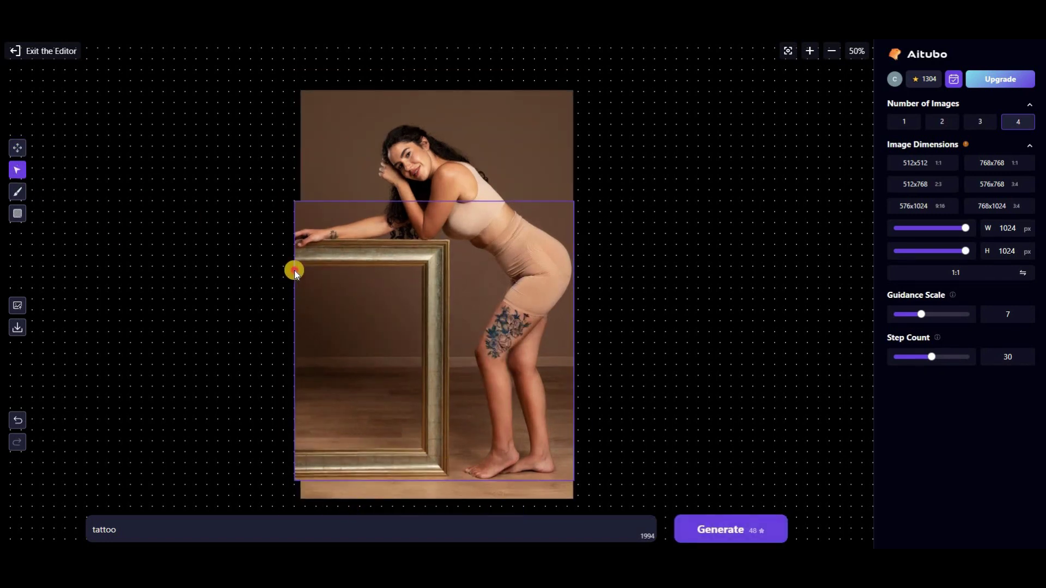
# - Shift the photo down, zoom in, and brush a mask over the woman's upper arm and shoulder
pyautogui.moveTo(379, 219); pyautogui.dragTo(380, 285)
pyautogui.scroll(3, 460, 280)
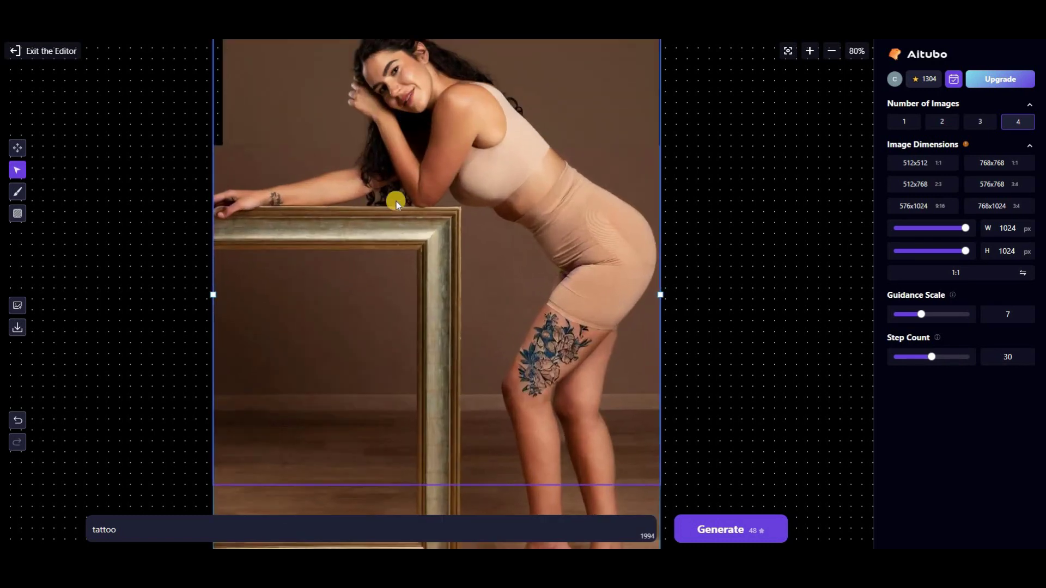
pyautogui.click(17, 191)
pyautogui.moveTo(476, 131)
pyautogui.mouseDown()
pyautogui.moveTo(473, 109)
pyautogui.moveTo(439, 118)
pyautogui.moveTo(425, 203)
pyautogui.moveTo(463, 116)
pyautogui.moveTo(447, 116)
pyautogui.mouseUp()
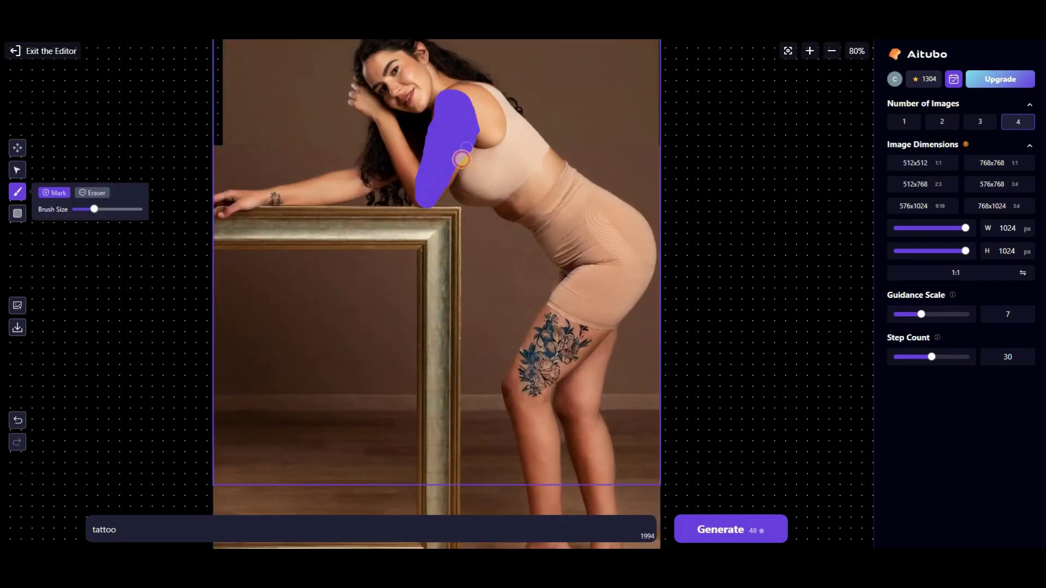
# - Generate the floral arm tattoo and accept variant 4 of 4
pyautogui.click(704, 536)
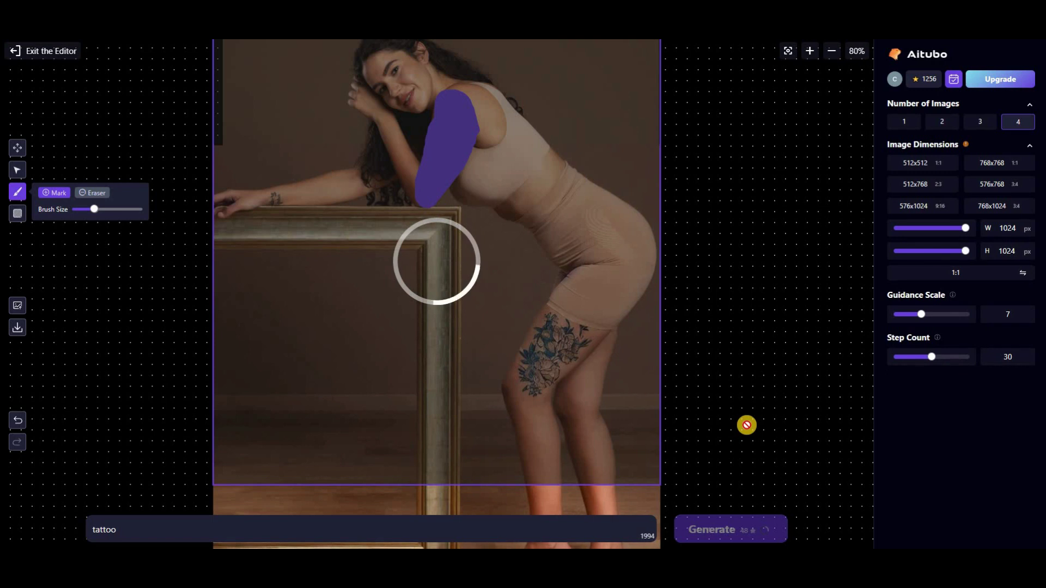
pyautogui.click(272, 510)
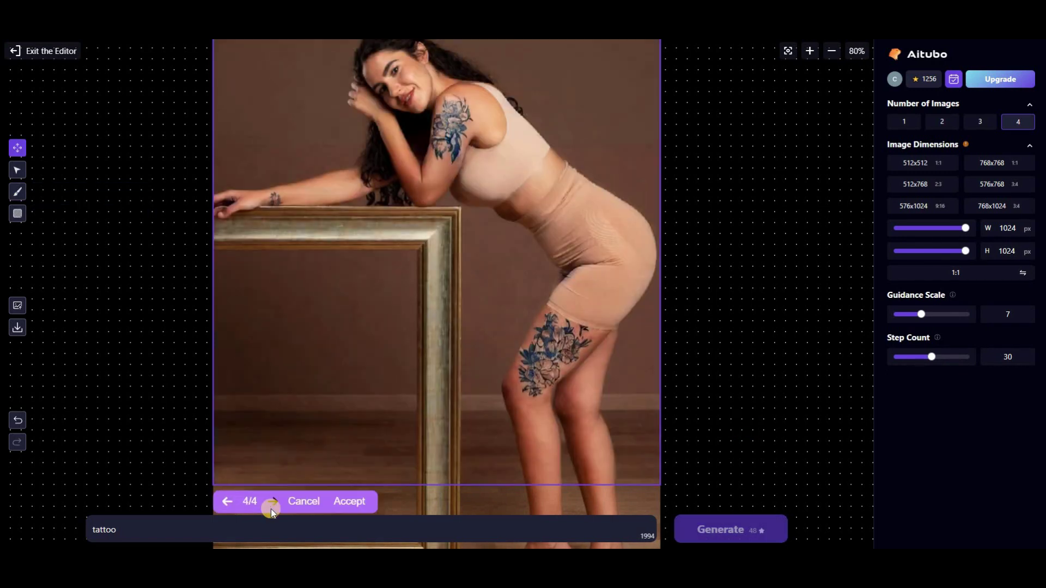
pyautogui.click(340, 502)
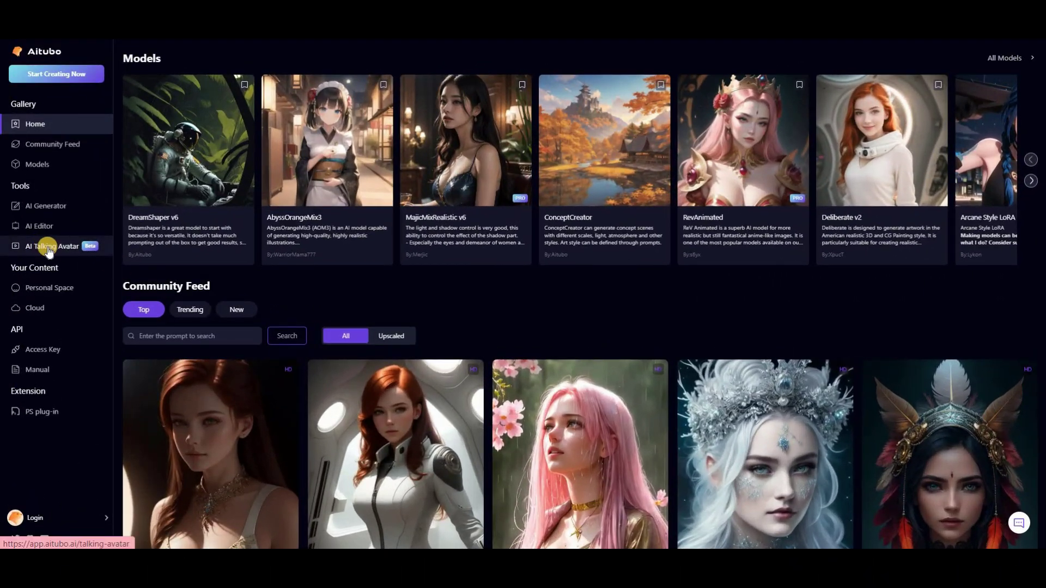
# - Open AI Talking Avatar and review the Tone voice options, leaving the default
pyautogui.click(62, 251)
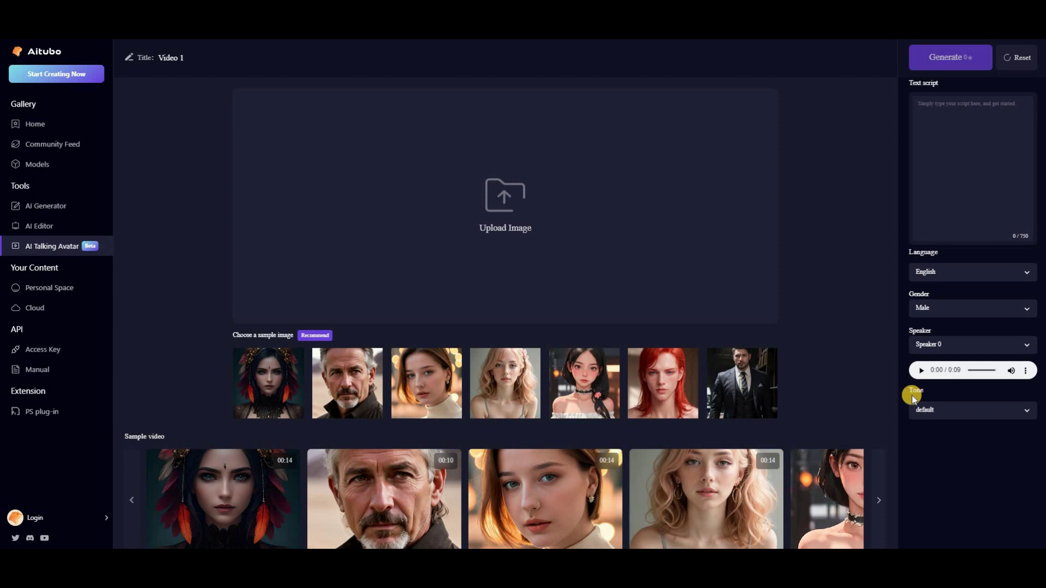
pyautogui.click(934, 407)
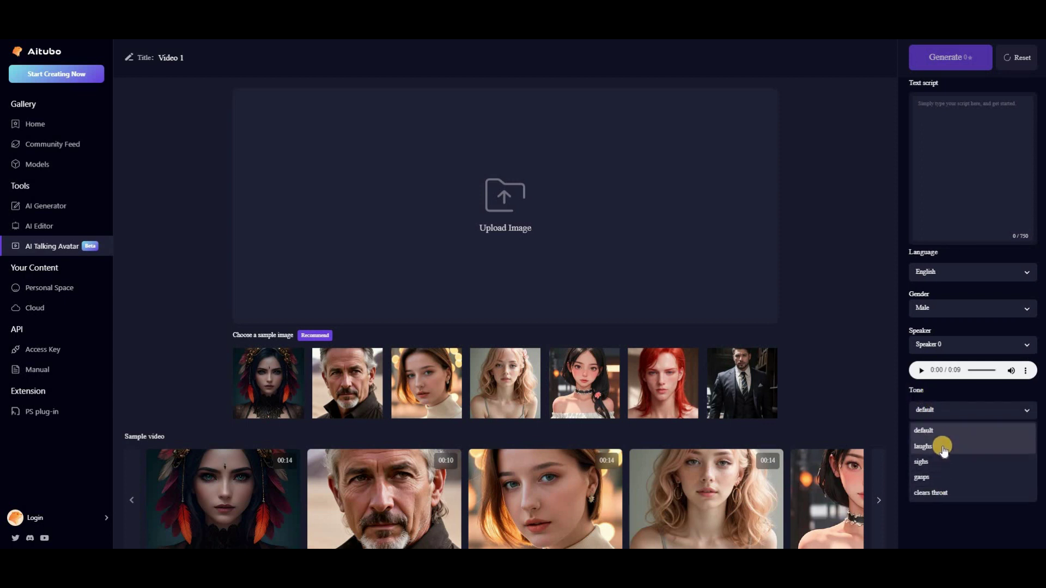
pyautogui.click(942, 410)
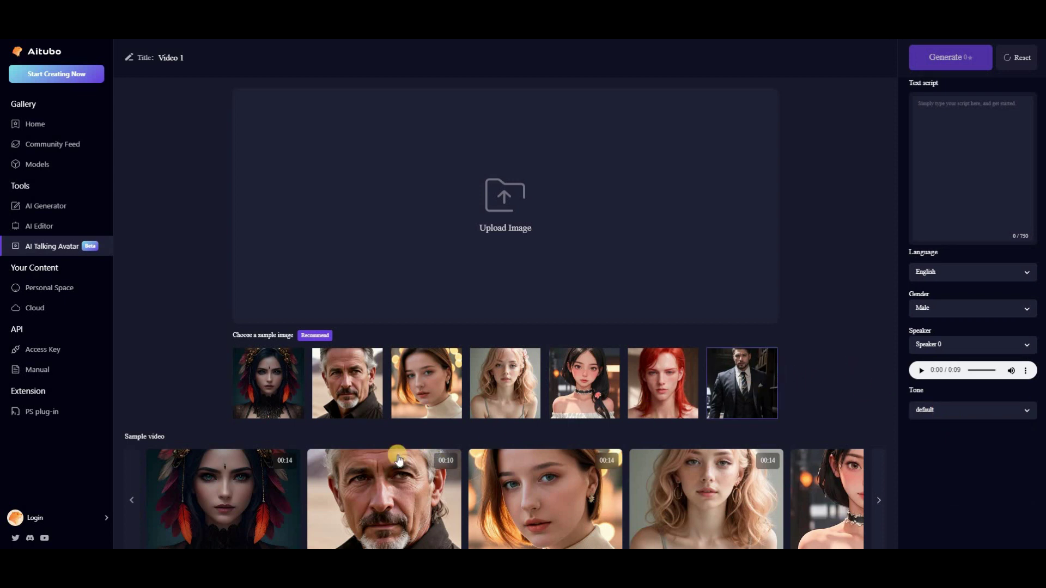
# - Play the 14-second feathered-headdress sample avatar video, then close the preview
pyautogui.click(256, 482)
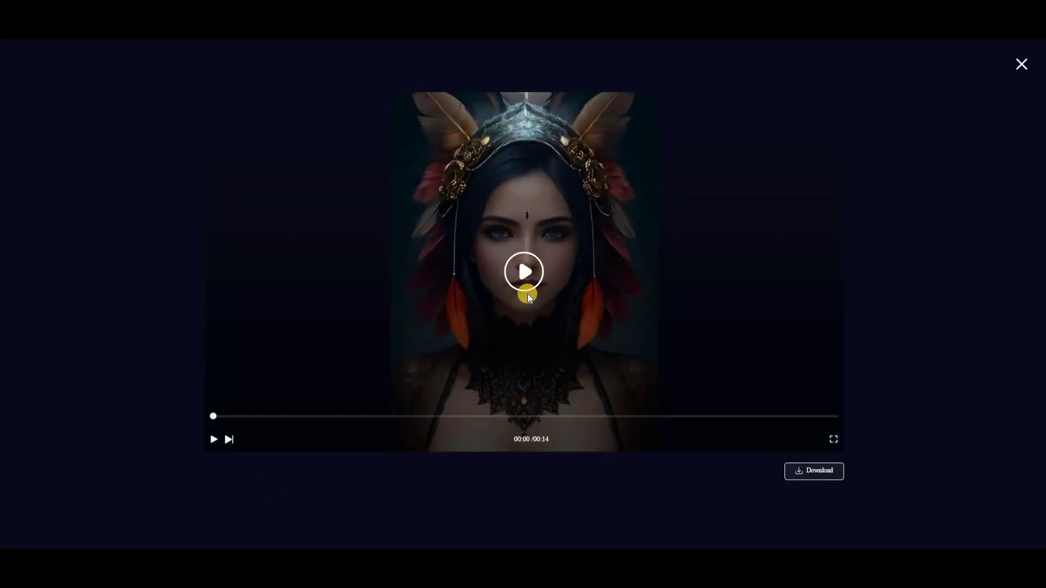
pyautogui.click(527, 274)
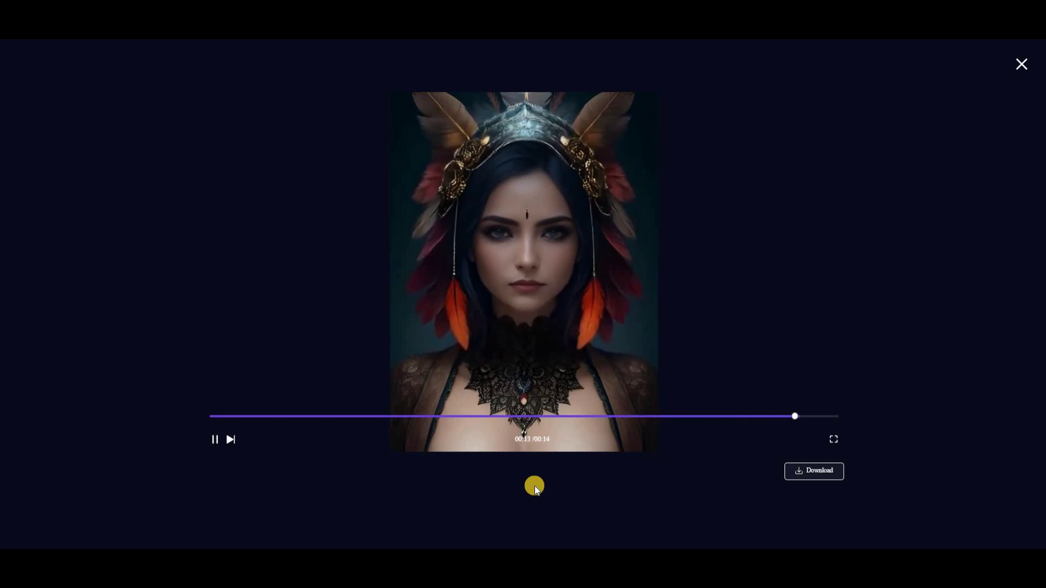
pyautogui.click(1018, 71)
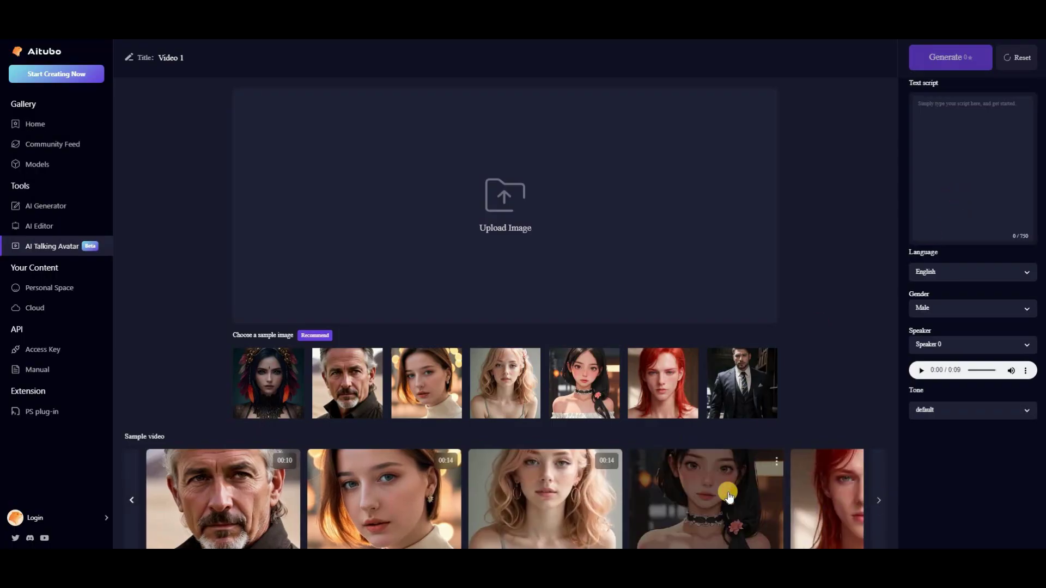
# - Play the dark-haired girl's sample avatar video and close its preview
pyautogui.click(729, 496)
pyautogui.click(523, 271)
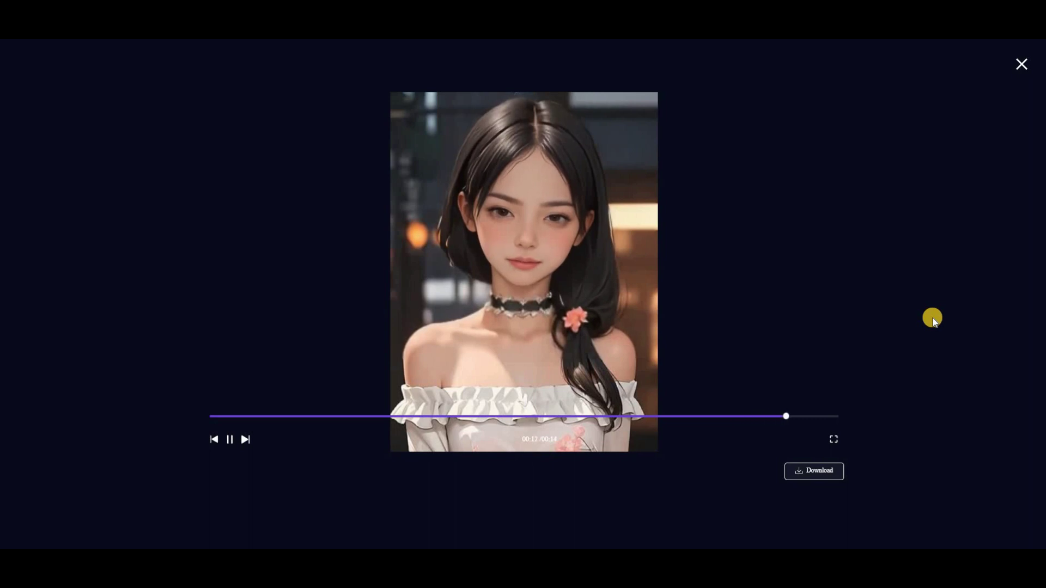
pyautogui.click(1021, 63)
# - Scroll the sample carousel right twice and open the red-haired avatar's sample clip
pyautogui.click(879, 501)
pyautogui.click(879, 500)
pyautogui.click(624, 506)
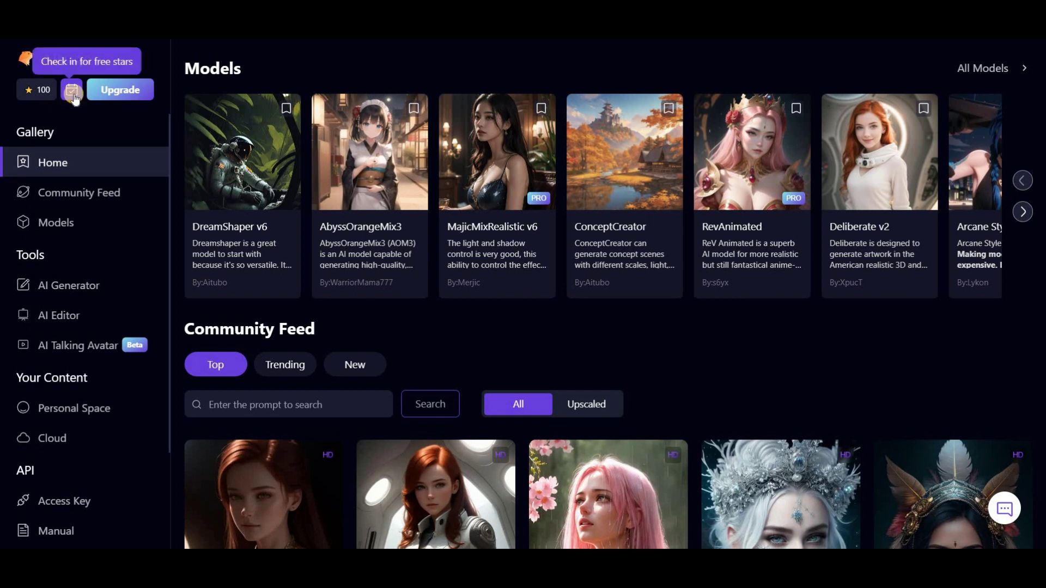
# - Use the 'Check in for free stars' button to raise the balance to 150
pyautogui.click(72, 94)
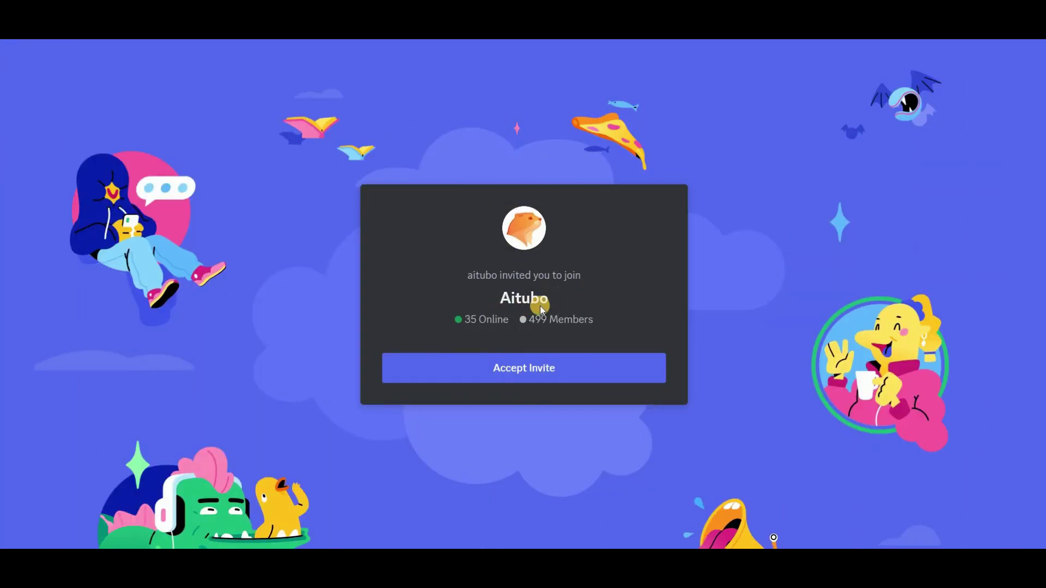
# - Accept the Aitubo Discord invite and scroll the #welcome channel to the reward message
pyautogui.click(516, 378)
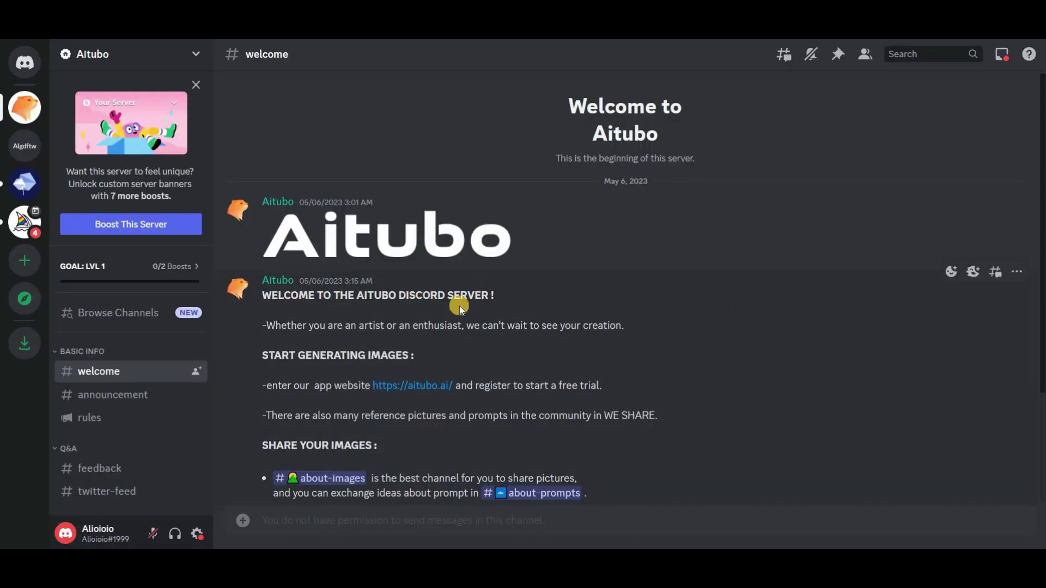
pyautogui.scroll(-3, 459, 308)
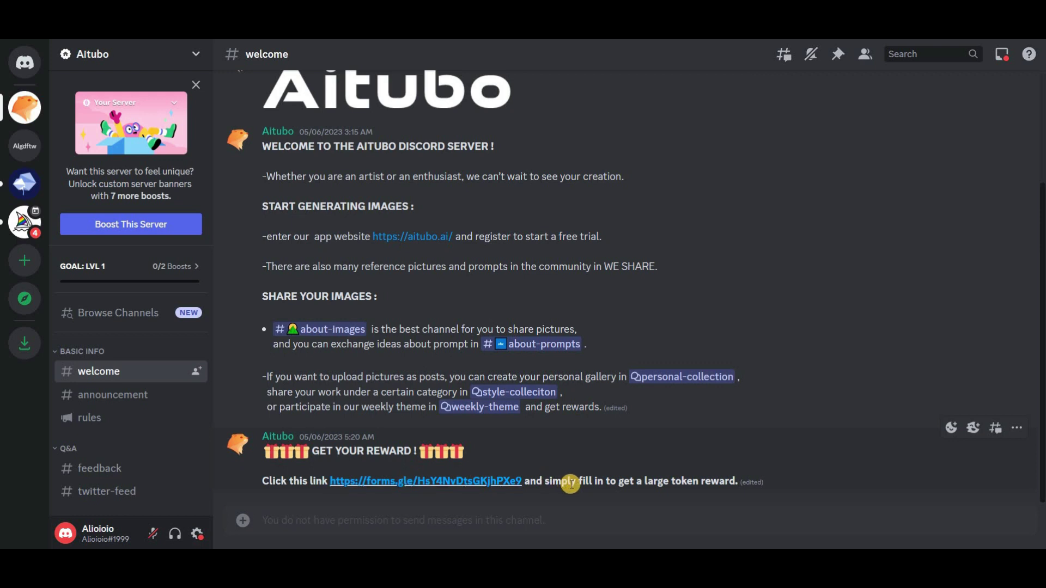